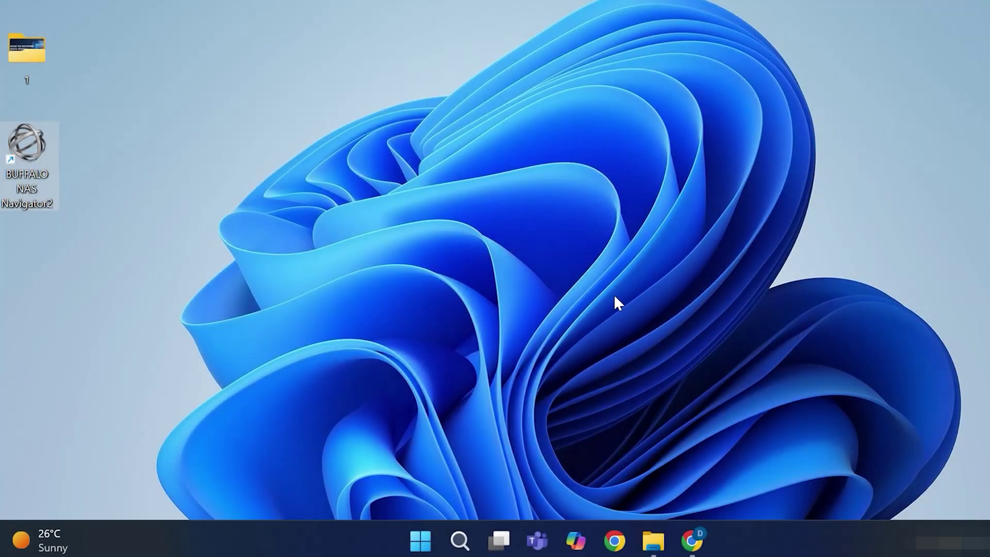
Open the settings page of the HD-HTGL1B1 device from BUFFALO NAS Navigator2 and sign in with the saved credentials
double_click(39, 187)
left_click(222, 110)
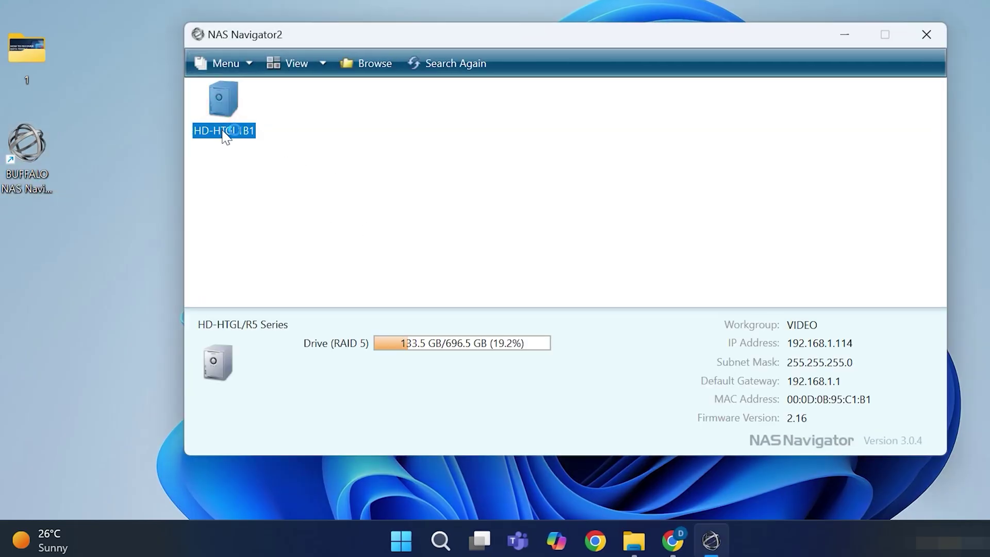
right_click(252, 140)
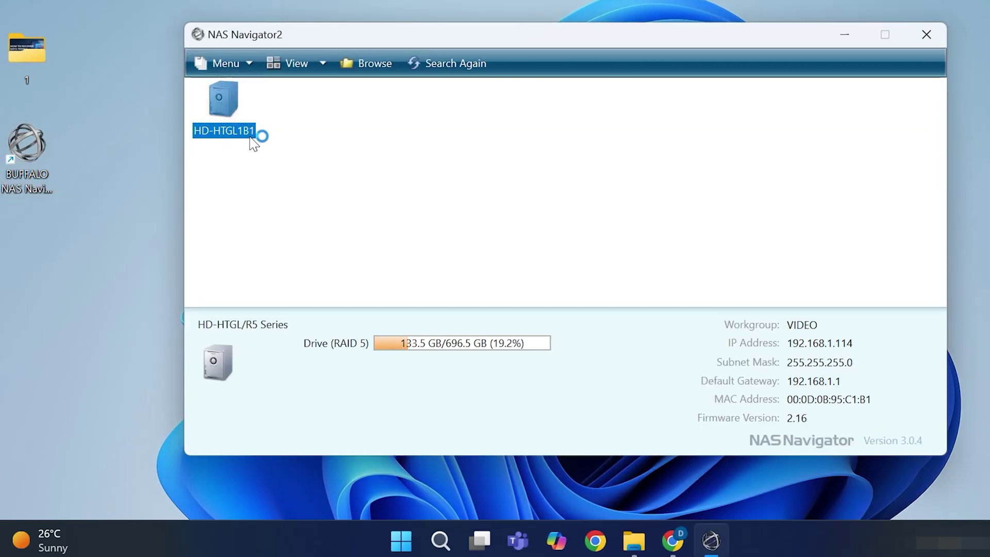
left_click(222, 110)
right_click(222, 111)
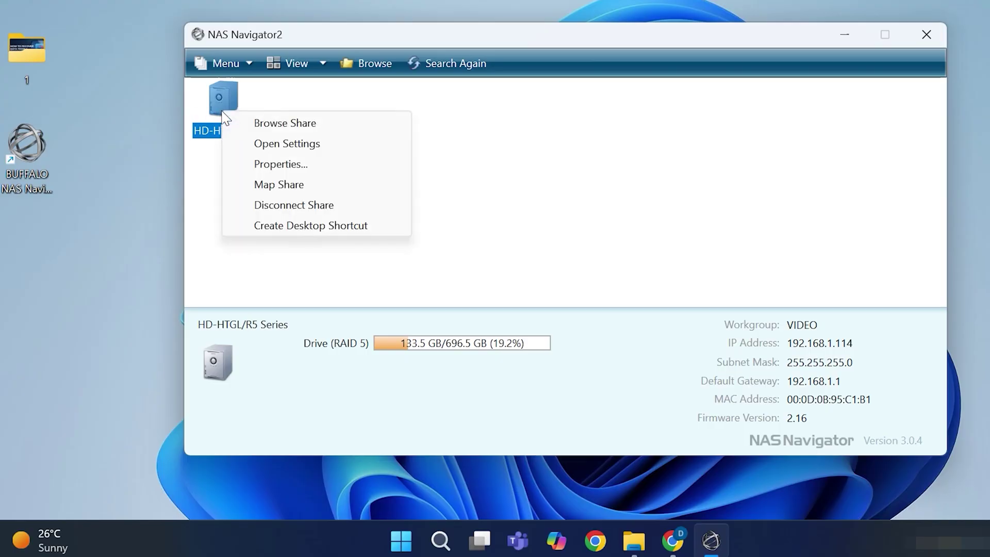
left_click(322, 146)
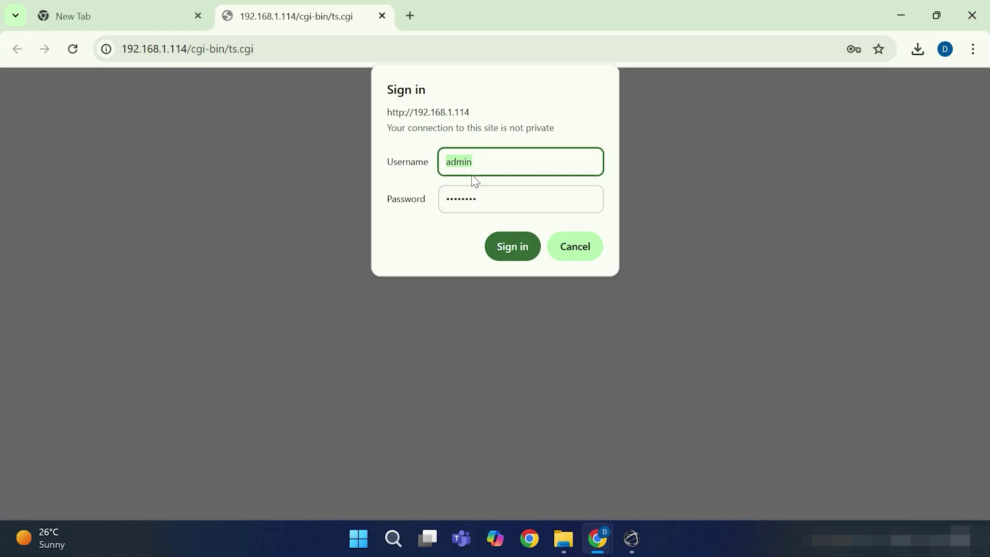
left_click(522, 257)
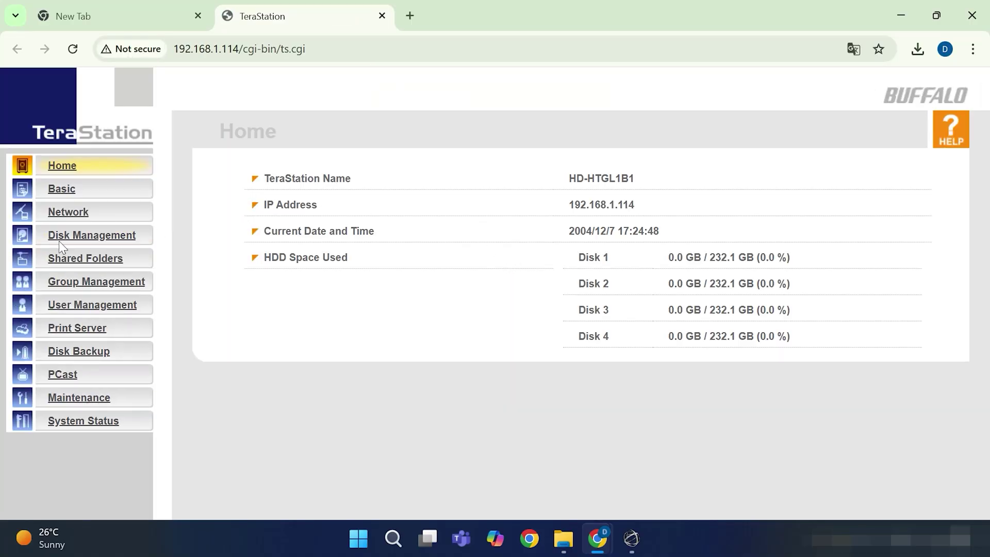
Open RAID Array 1 in the RAID configuration under Disk Management and select Disks 1 to 4 for a RAID5 array
left_click(107, 237)
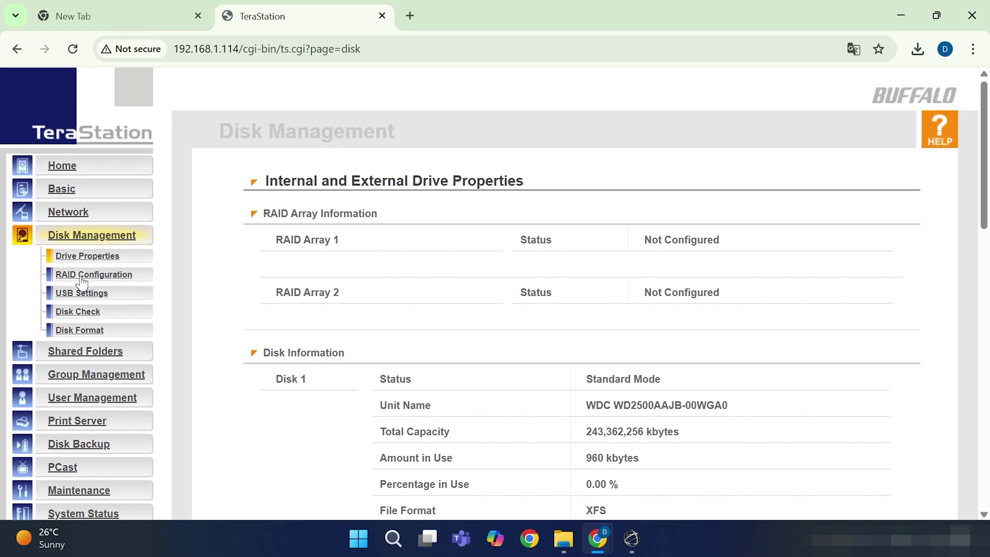
left_click(102, 278)
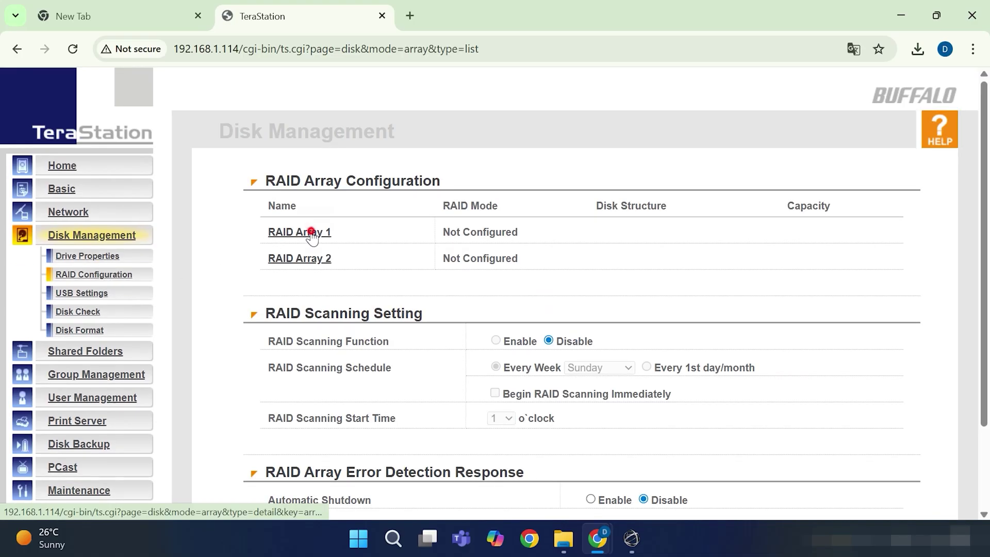
left_click(311, 233)
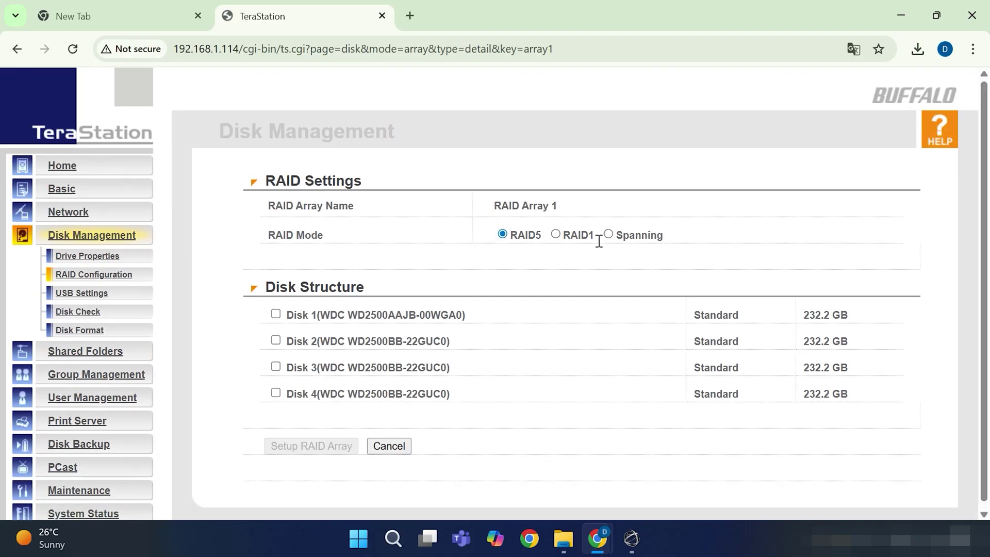
left_click(276, 313)
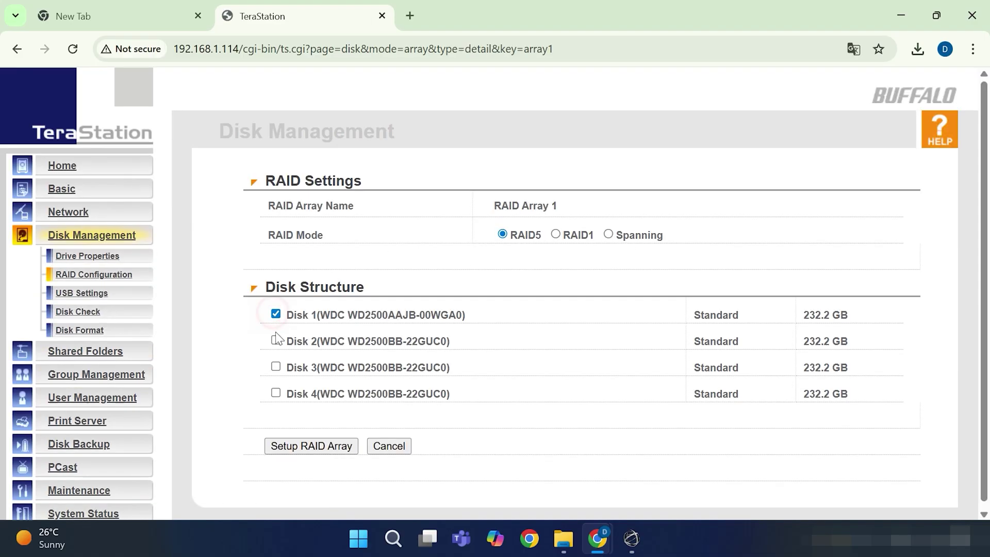
left_click(275, 341)
left_click(276, 367)
left_click(276, 393)
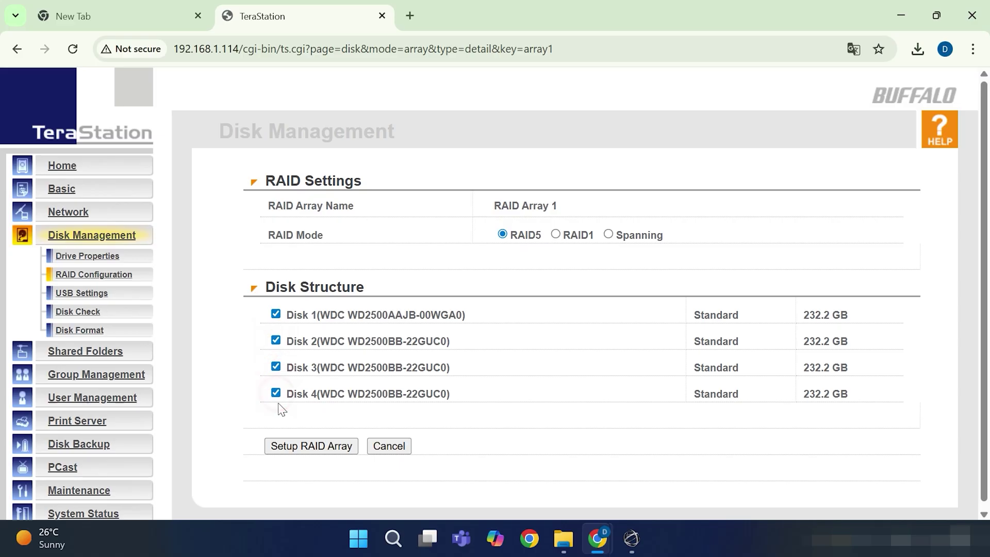
Set up the RAID array, authorise the operation with the confirmation number, and review the drive properties
left_click(325, 446)
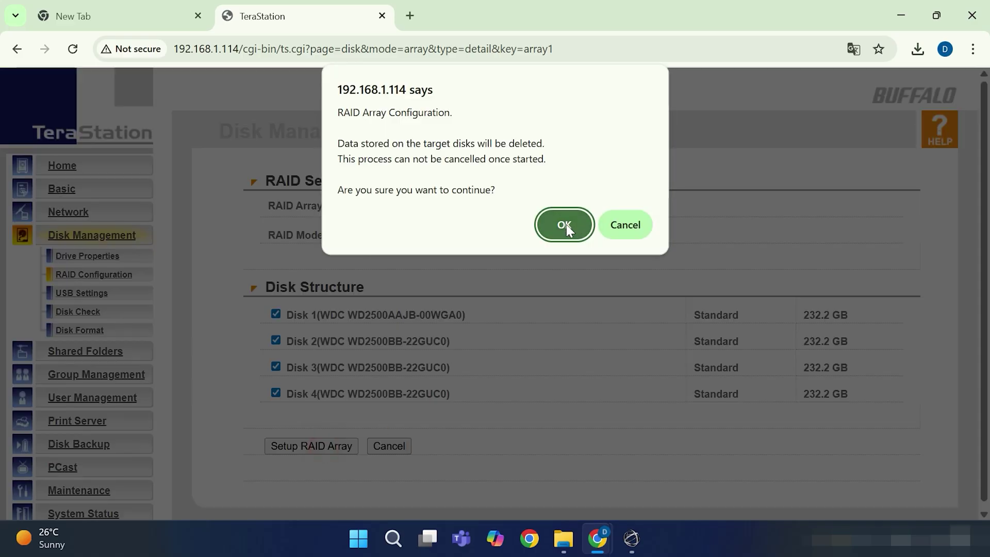
left_click(566, 224)
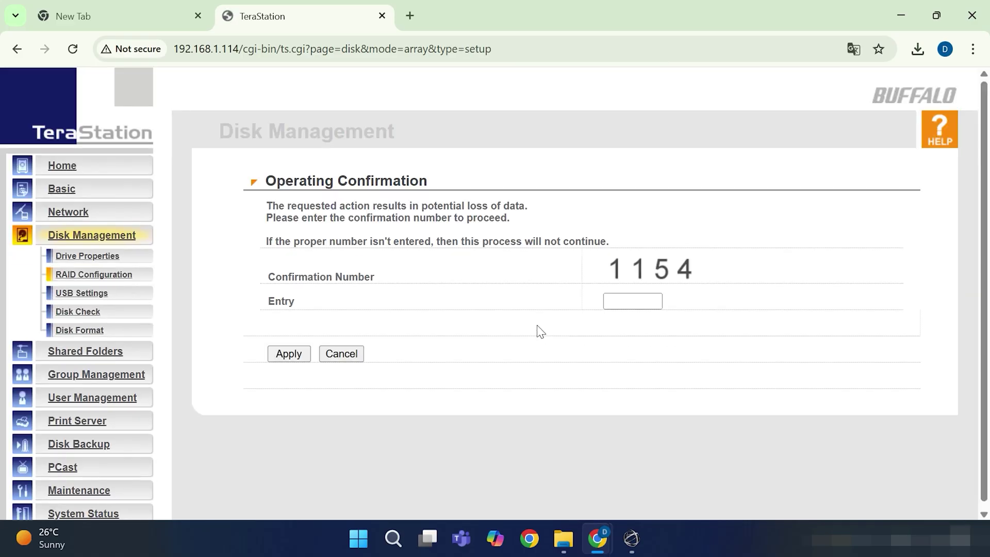
left_click(634, 303)
type("1154")
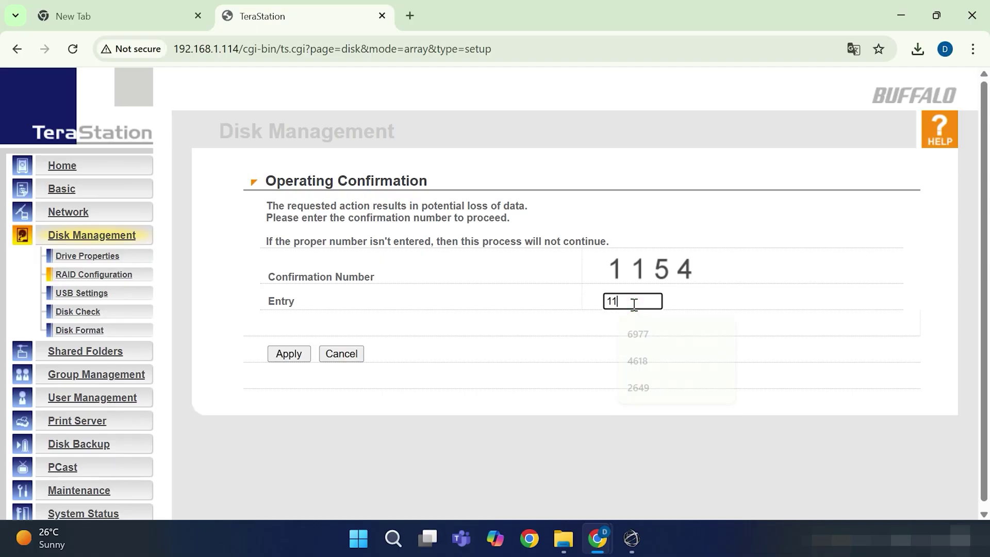
left_click(287, 356)
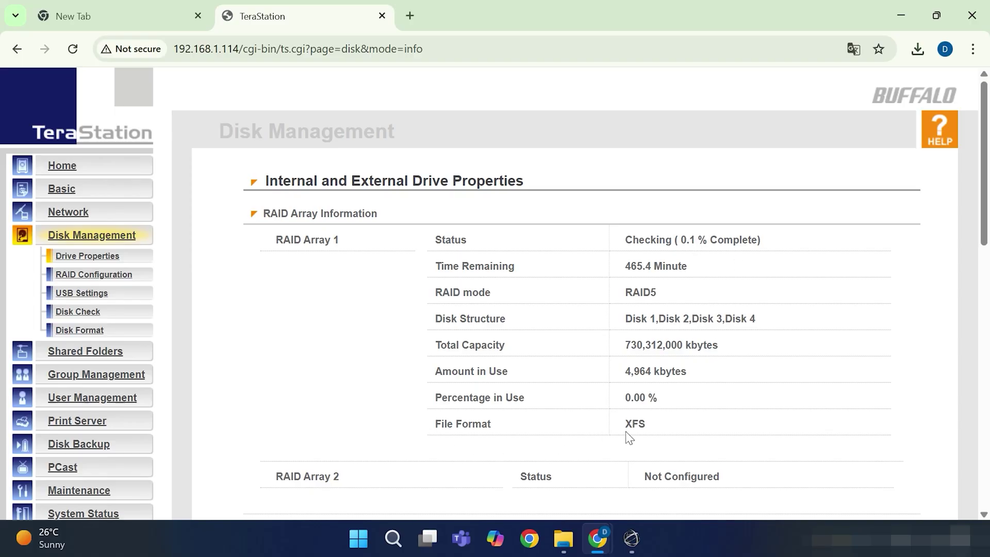
scroll(634, 441, "down", 14)
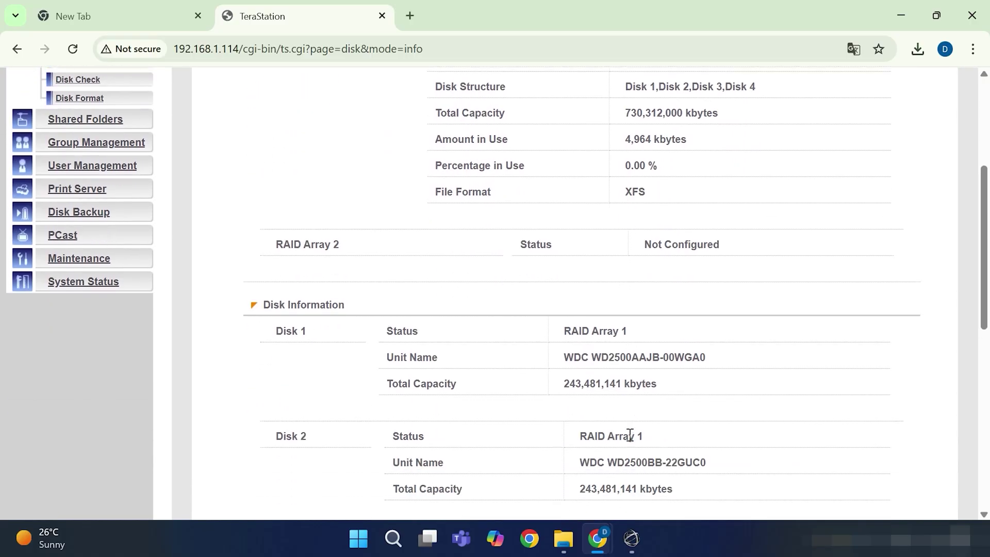
scroll(630, 441, "up", 14)
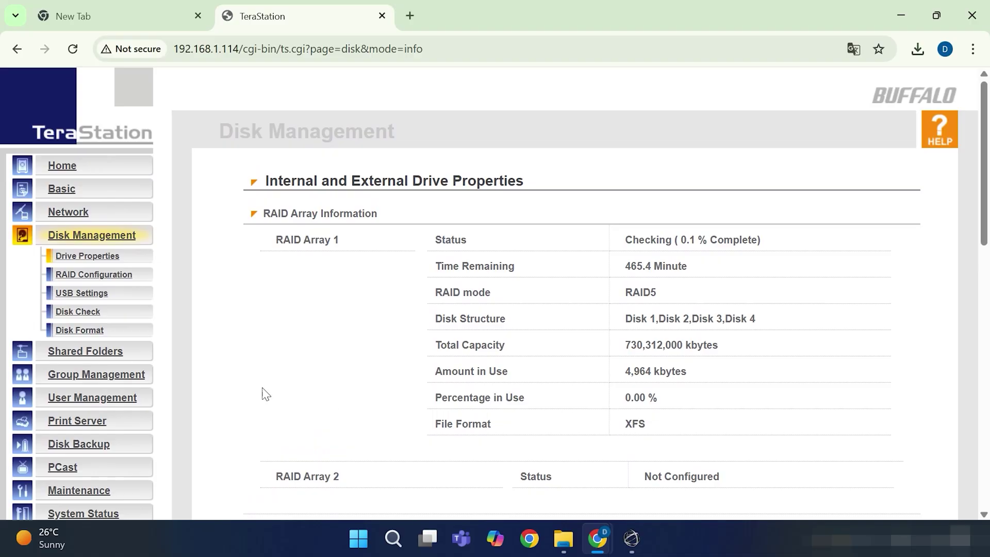
Add a shared folder named datastore on RAID Array 1 with FTP support enabled in addition to Windows and Apple
left_click(93, 357)
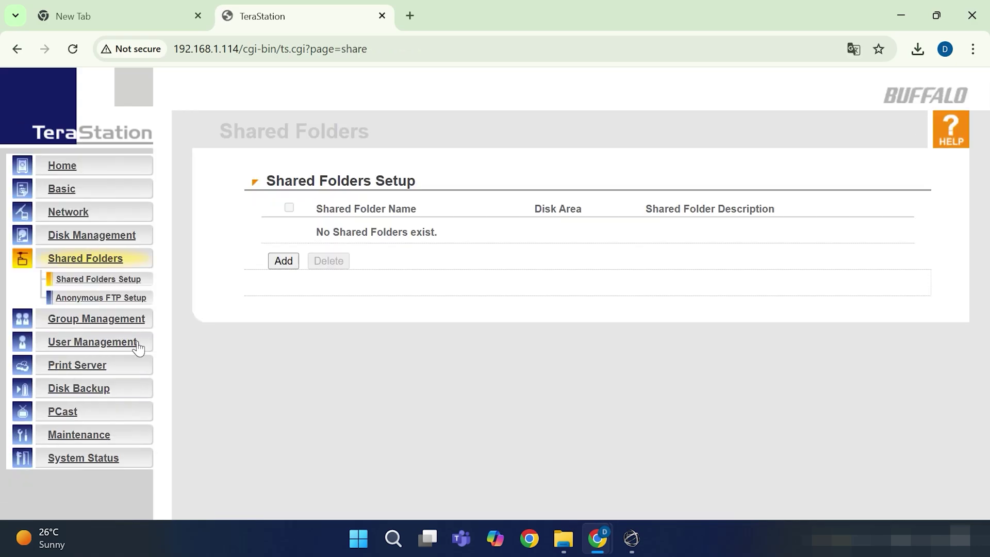
left_click(284, 262)
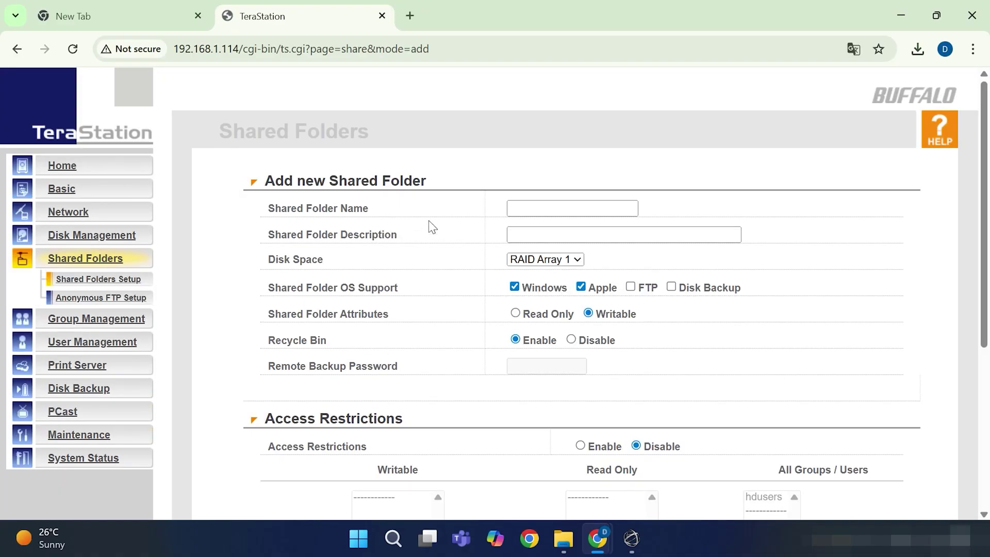
type("datastore")
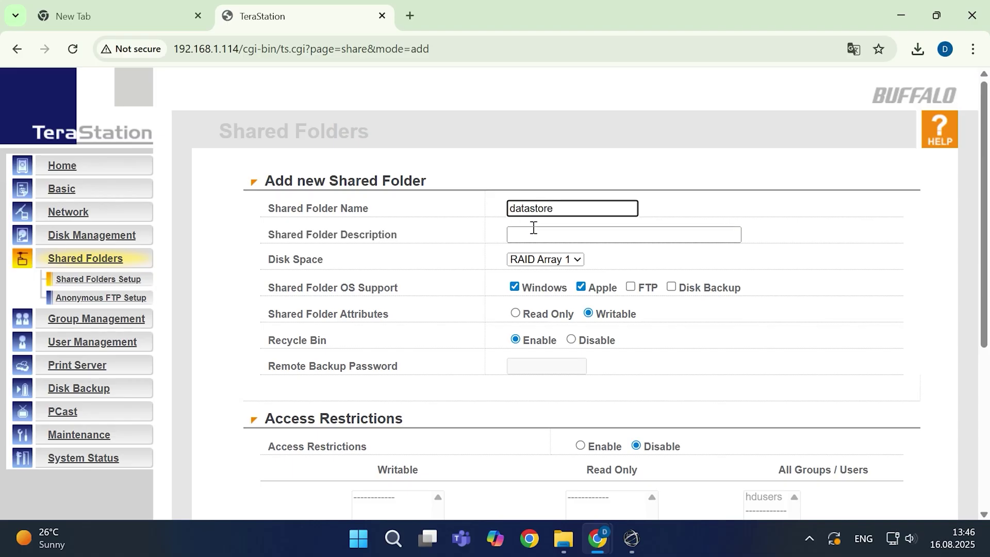
left_click(571, 258)
left_click(577, 259)
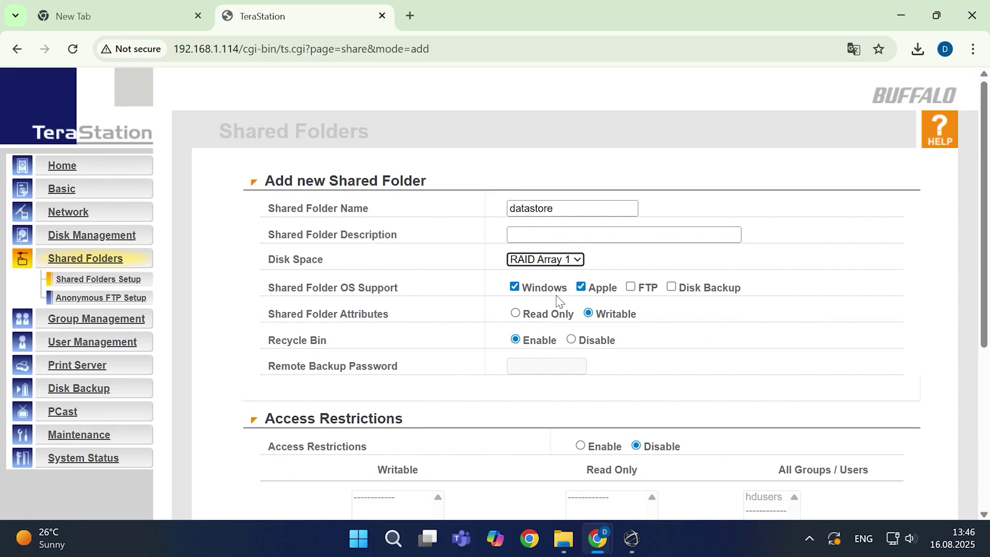
left_click(632, 288)
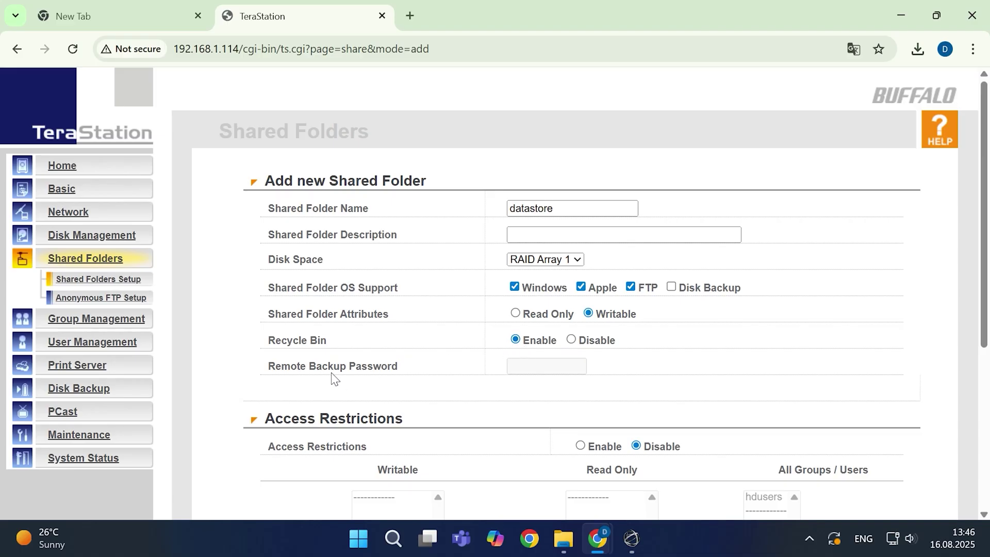
scroll(542, 375, "down", 3)
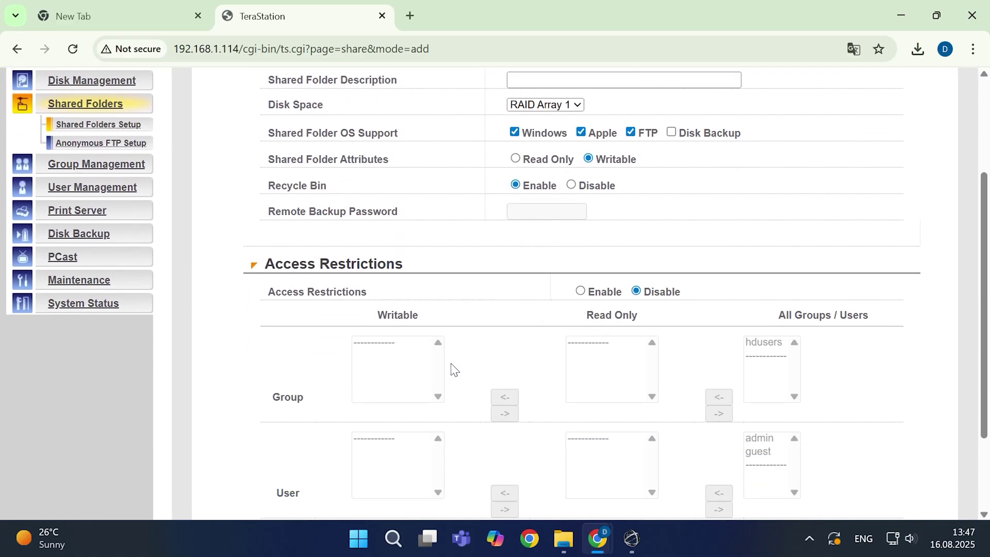
scroll(531, 369, "down", 2)
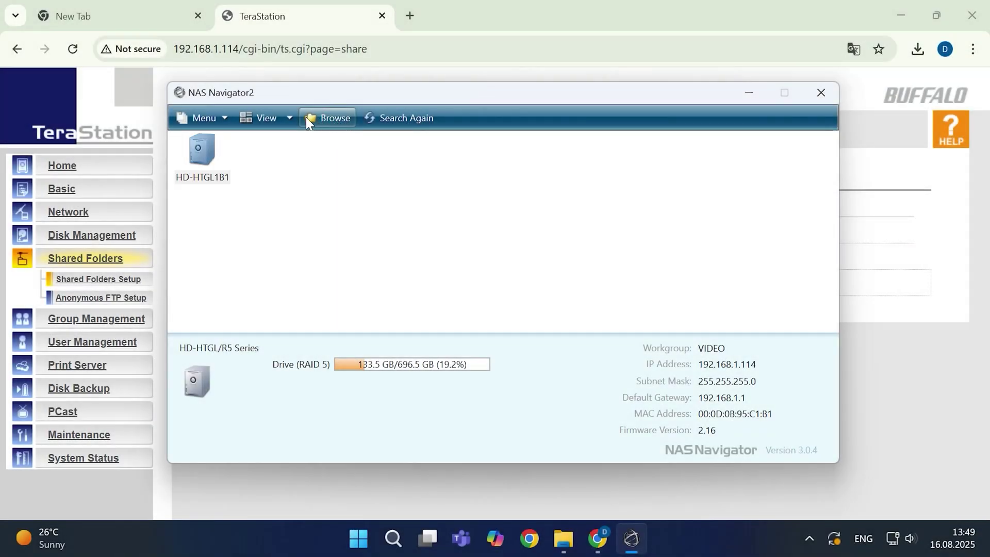
Browse the shares of HD-HTGL1B1 from NAS Navigator2, and open Disk Management on the TeraStation page
right_click(195, 155)
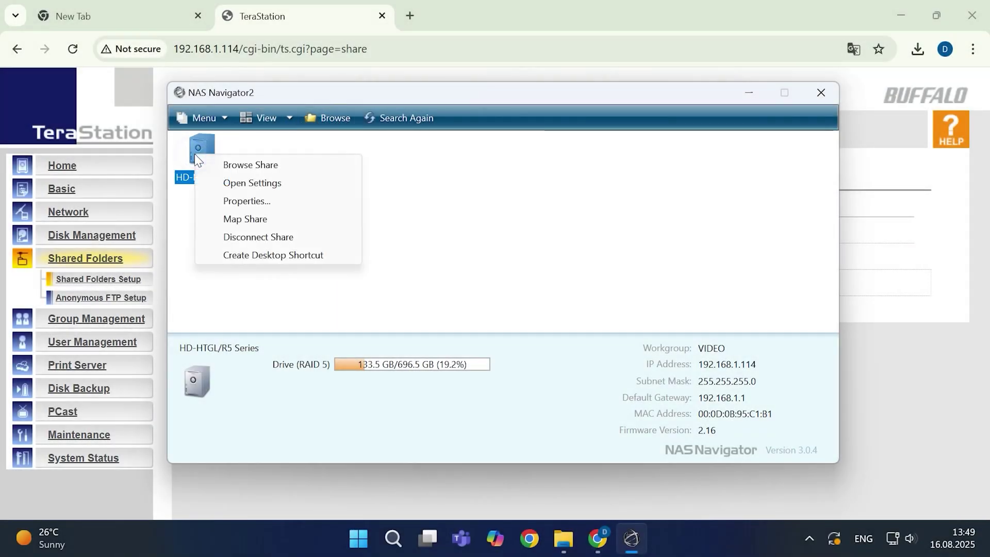
left_click(258, 165)
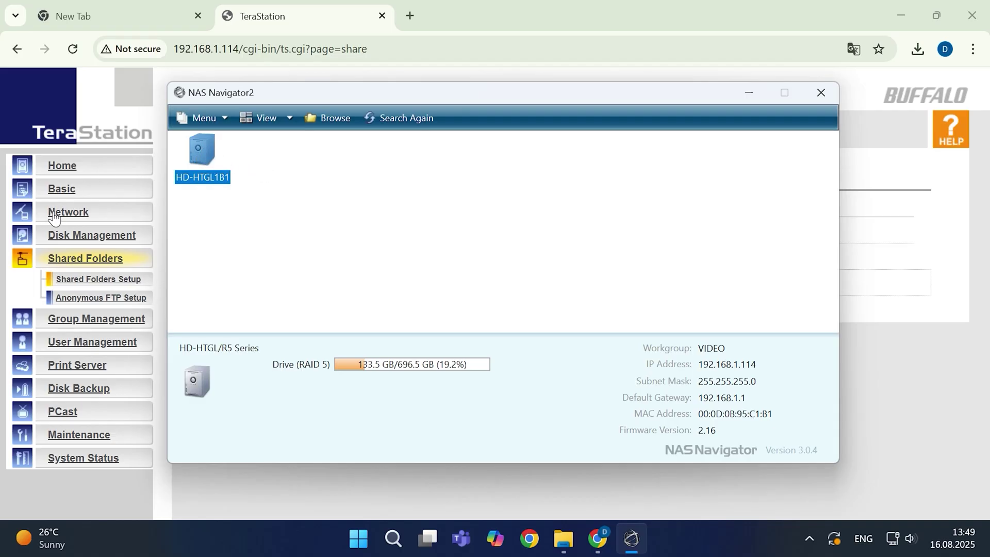
left_click(92, 240)
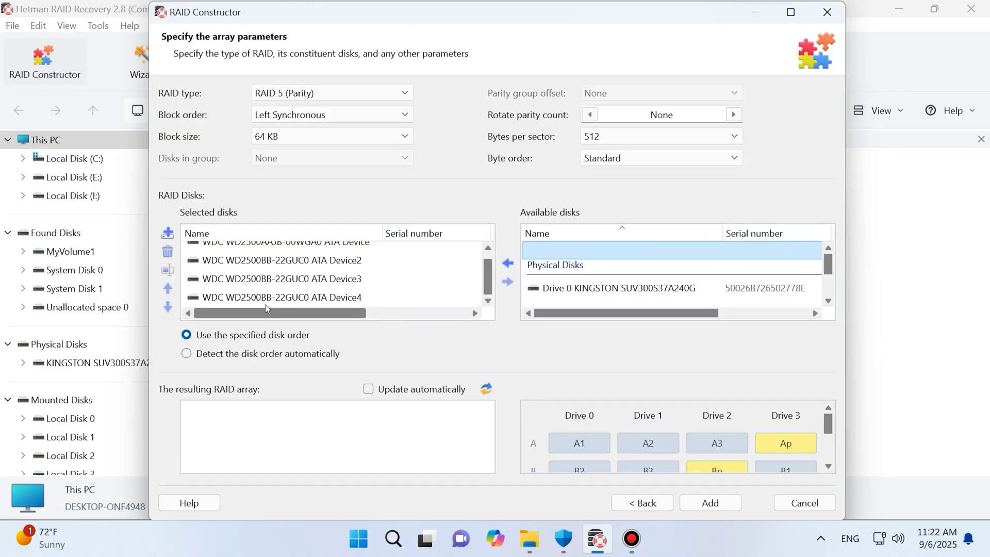
Check the order of the four selected WDC disks in Hetman RAID Recovery's RAID Constructor and turn on automatic updating of the resulting array
scroll(279, 291, "up", 1)
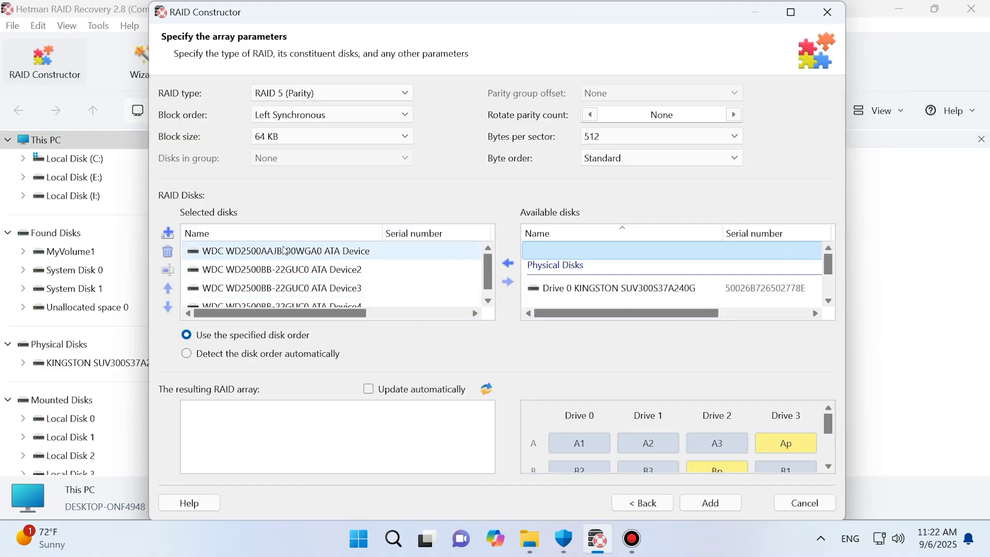
left_click(301, 270)
left_click(316, 289)
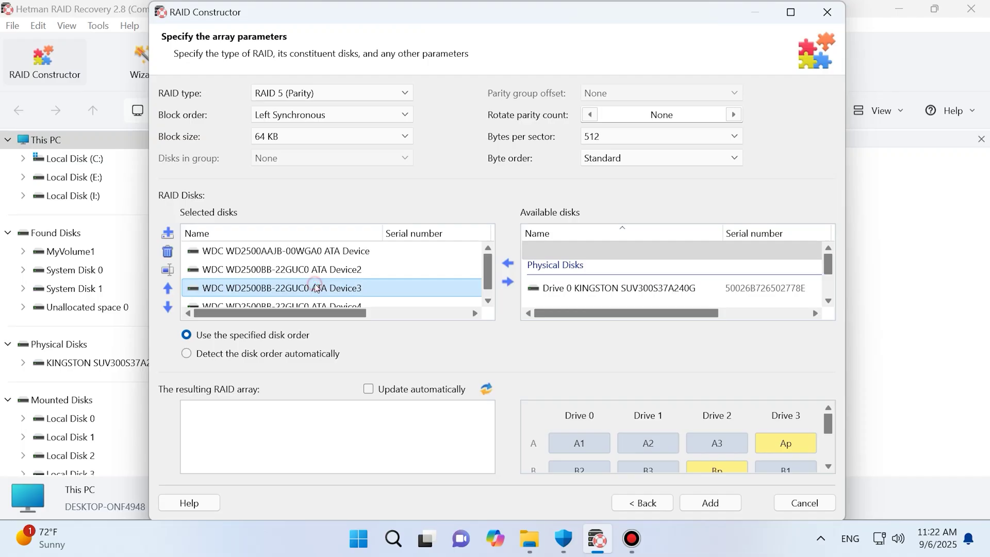
scroll(317, 288, "down", 1)
left_click(331, 297)
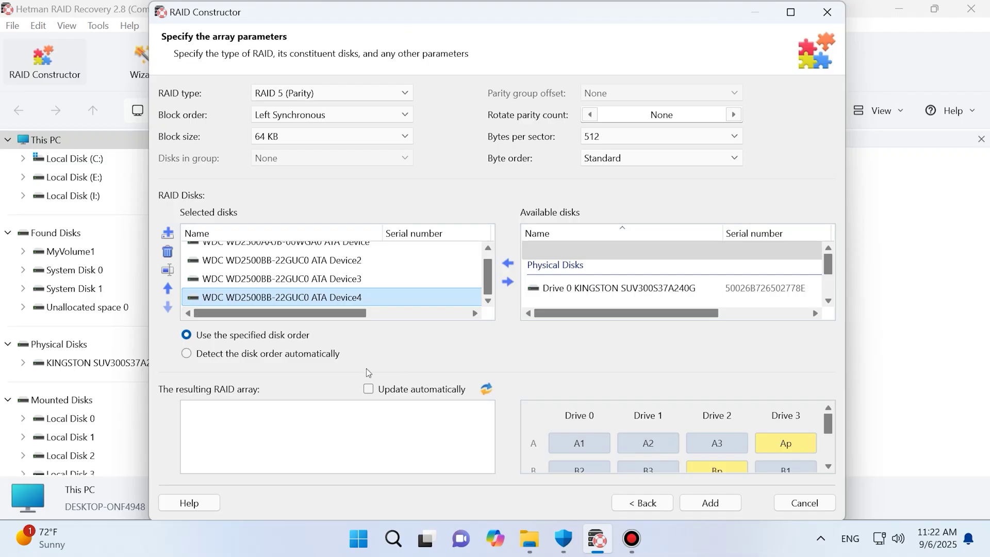
left_click(370, 390)
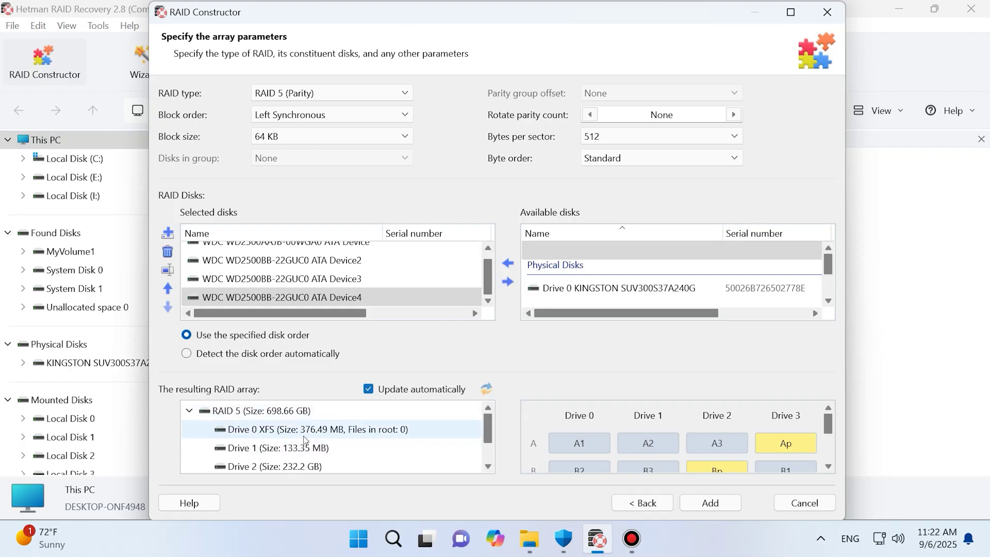
scroll(320, 456, "down", 2)
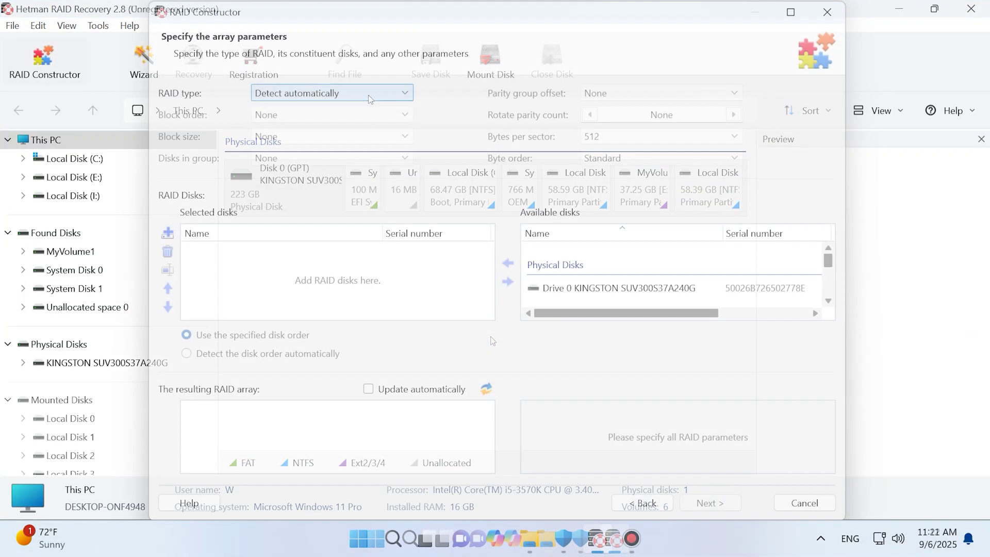
Set the array parameters to RAID 5 (Parity), Left Synchronous block order and a 64 KB block size
left_click(368, 95)
left_click(335, 168)
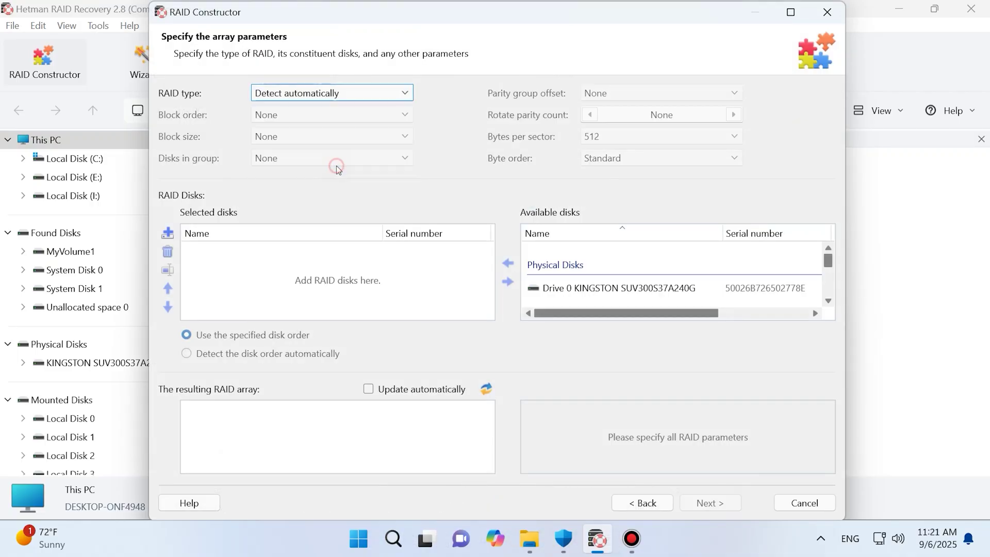
left_click(369, 114)
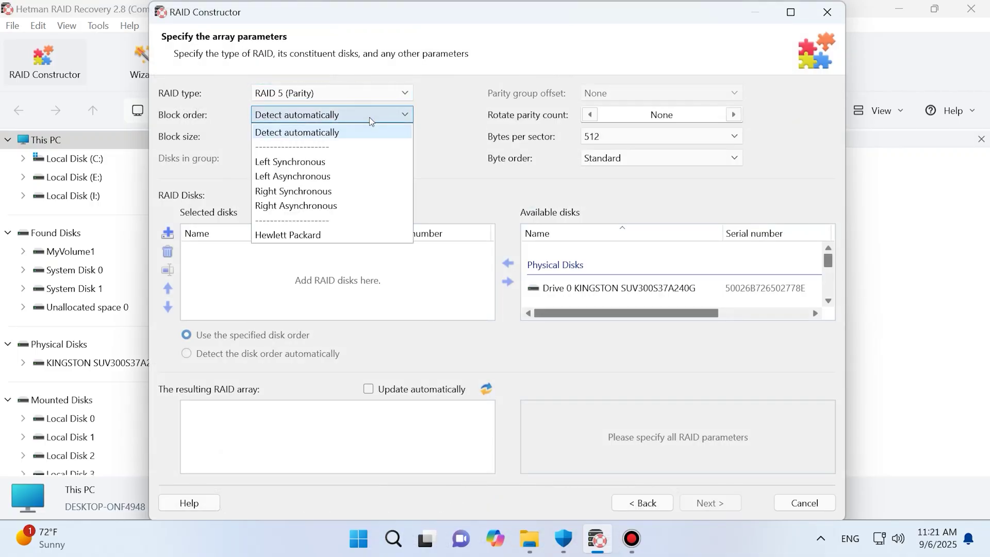
left_click(328, 162)
left_click(348, 135)
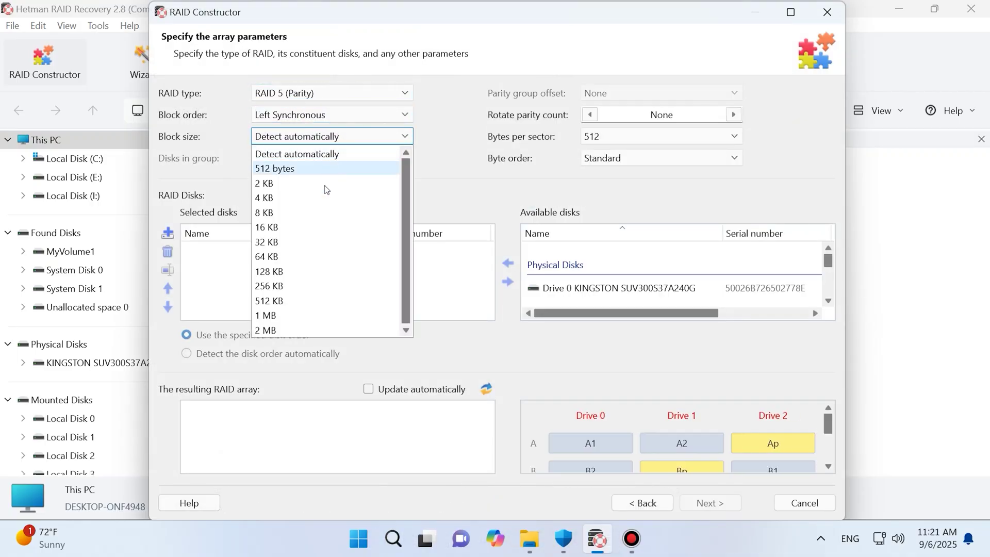
left_click(290, 256)
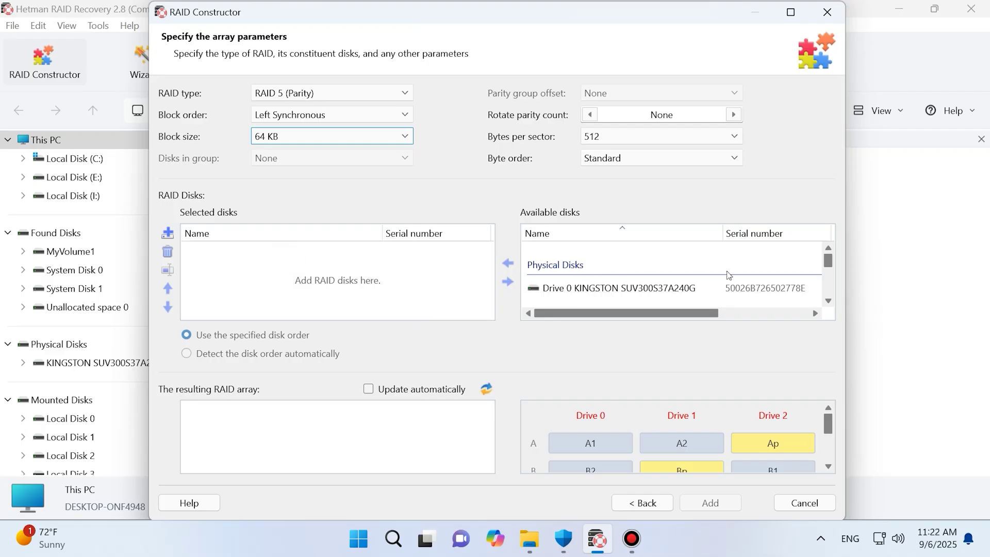
Add the WDC WD2500AAJB-00WGA0 ATA Device disk and WDC WD2500BB-22GUC0 ATA Device2, Device3 and Device4 to the array's selected disks
scroll(728, 274, "down", 3)
left_click(673, 267)
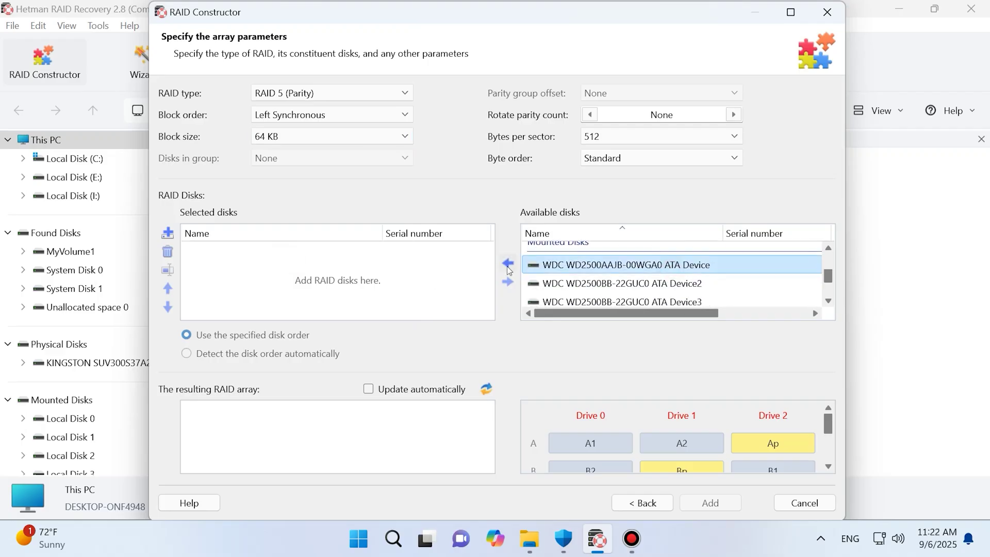
left_click(508, 264)
left_click(586, 287)
scroll(586, 287, "down", 1)
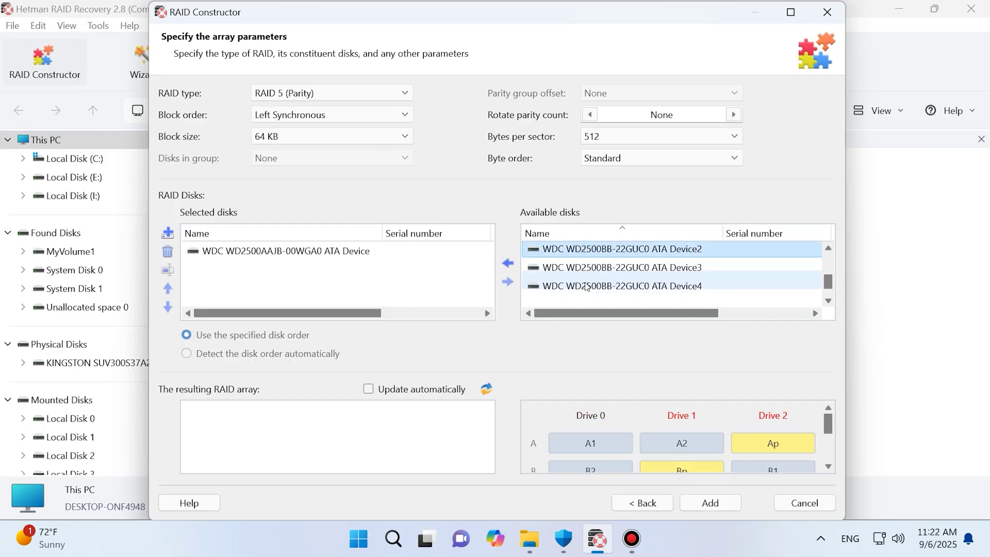
scroll(586, 283, "down", 1)
left_click(585, 279, "shift")
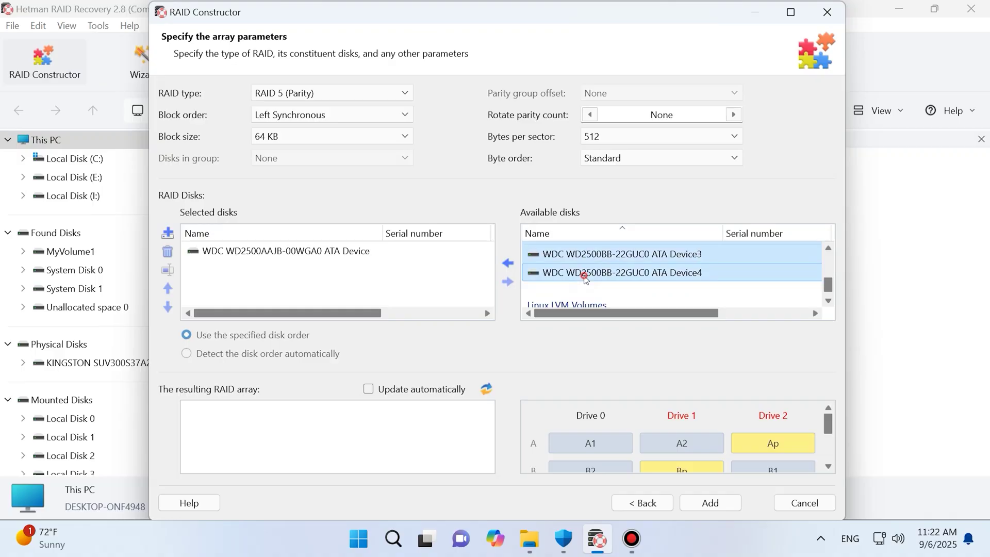
left_click(508, 263)
scroll(412, 279, "down", 1)
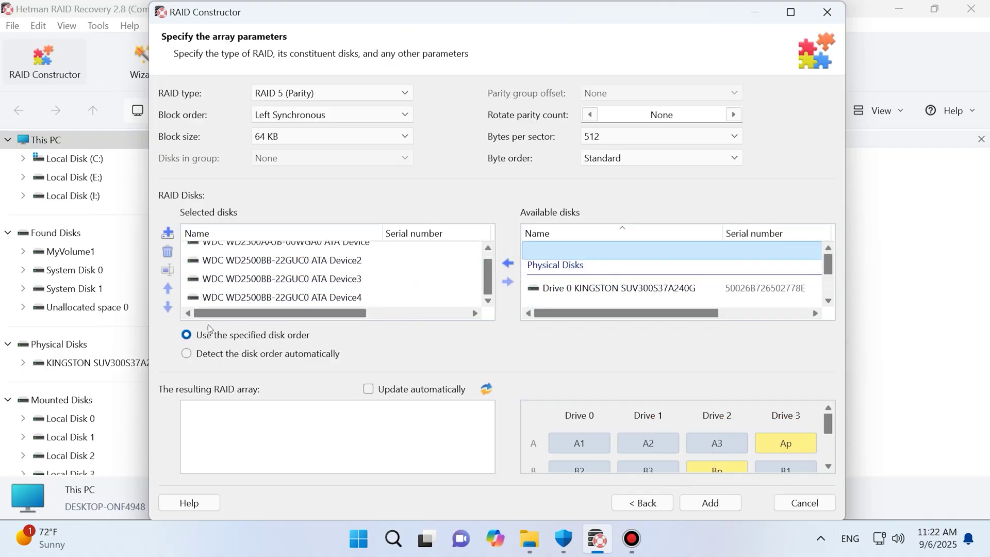
Review the sequence of the four added WDC disks and enable automatic updating of the resulting RAID array
scroll(278, 288, "up", 1)
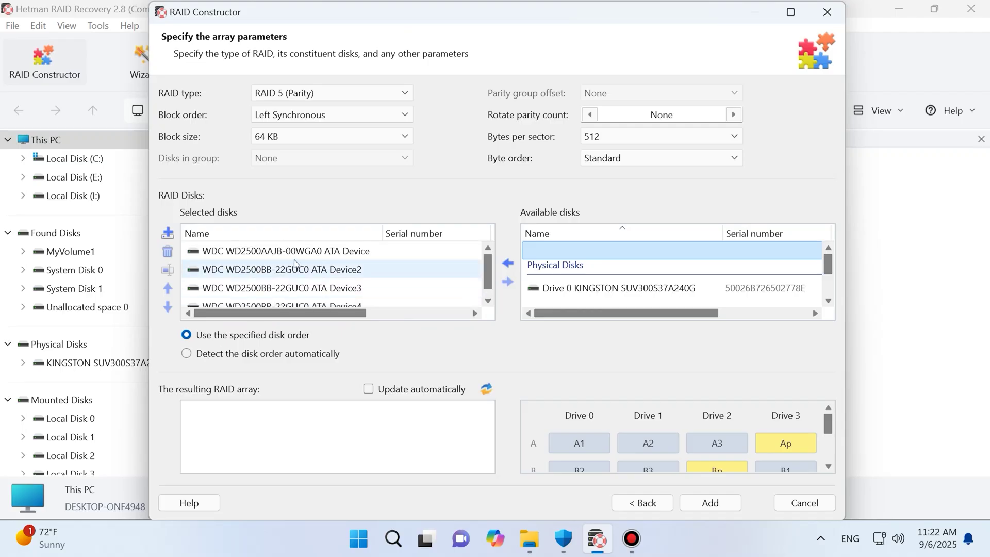
left_click(283, 250)
left_click(302, 269)
left_click(312, 288)
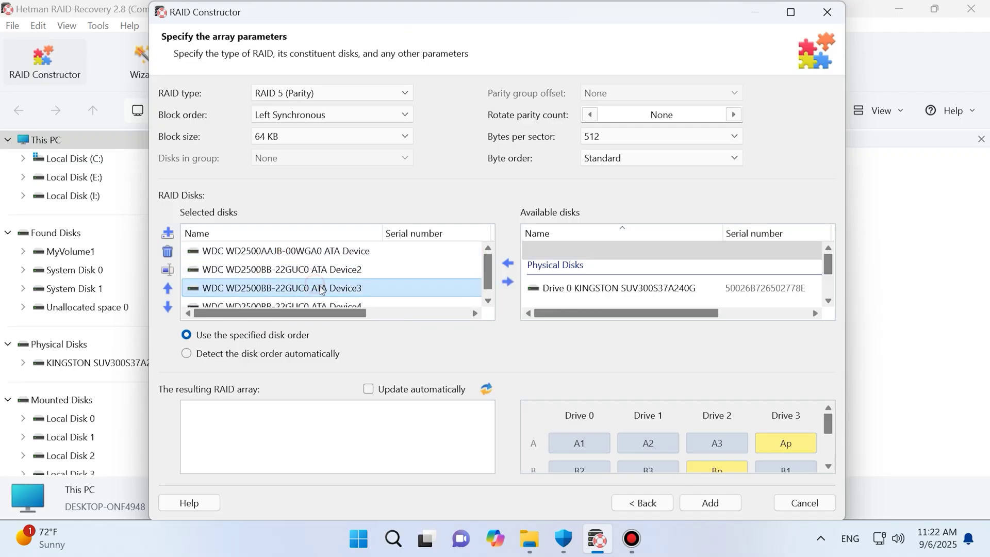
left_click(325, 302)
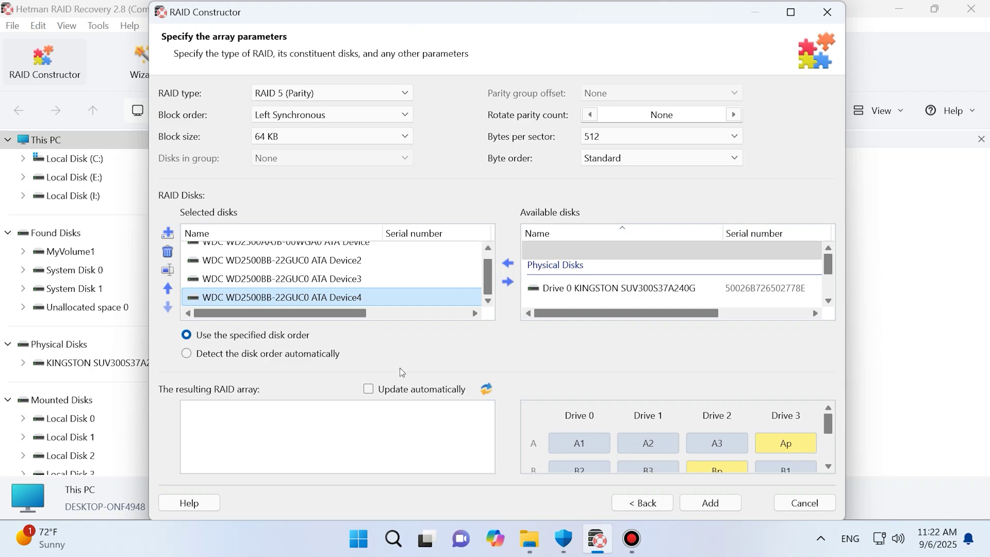
left_click(368, 388)
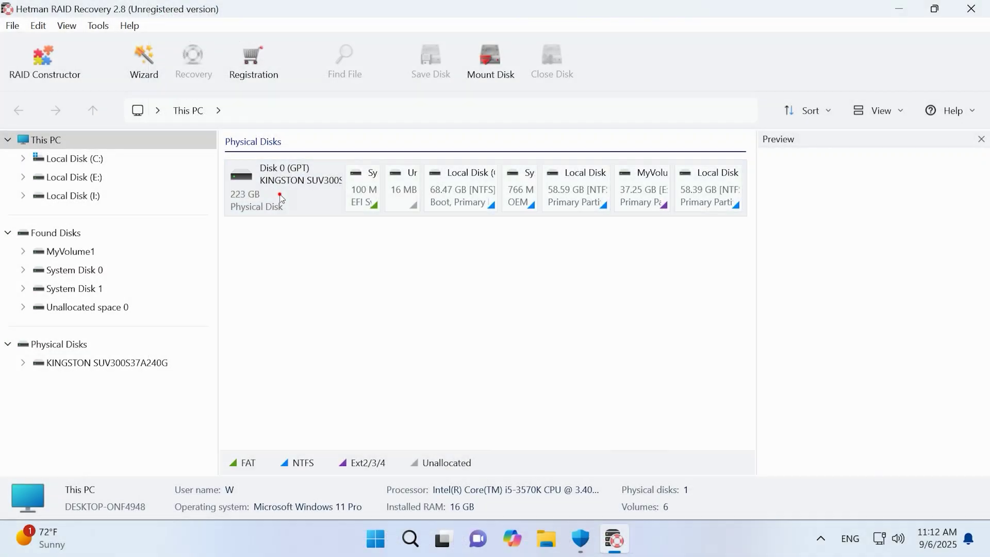
Start saving a full image of the KINGSTON SUV300S37A240G disk to hard disk and browse This PC for the DSK file's destination
left_click(293, 196)
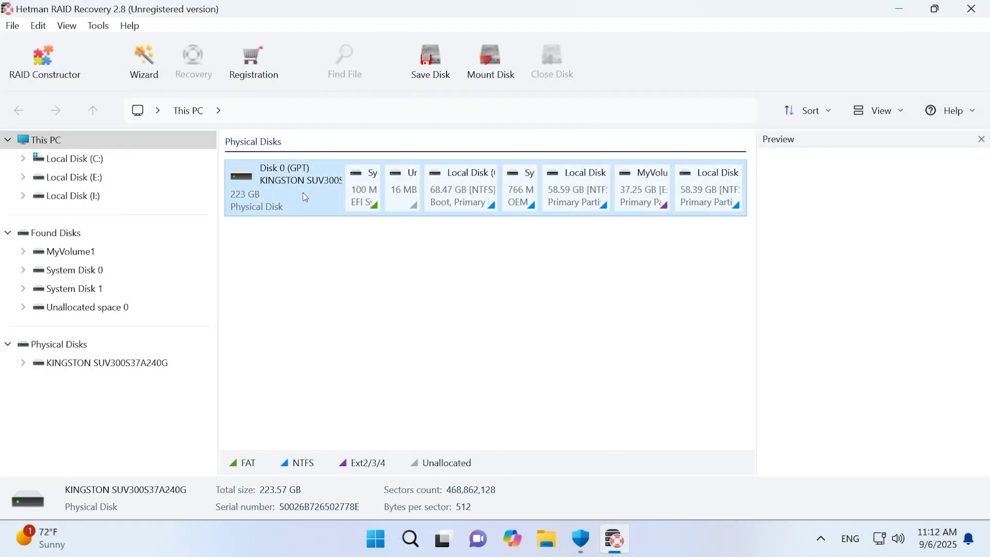
right_click(304, 196)
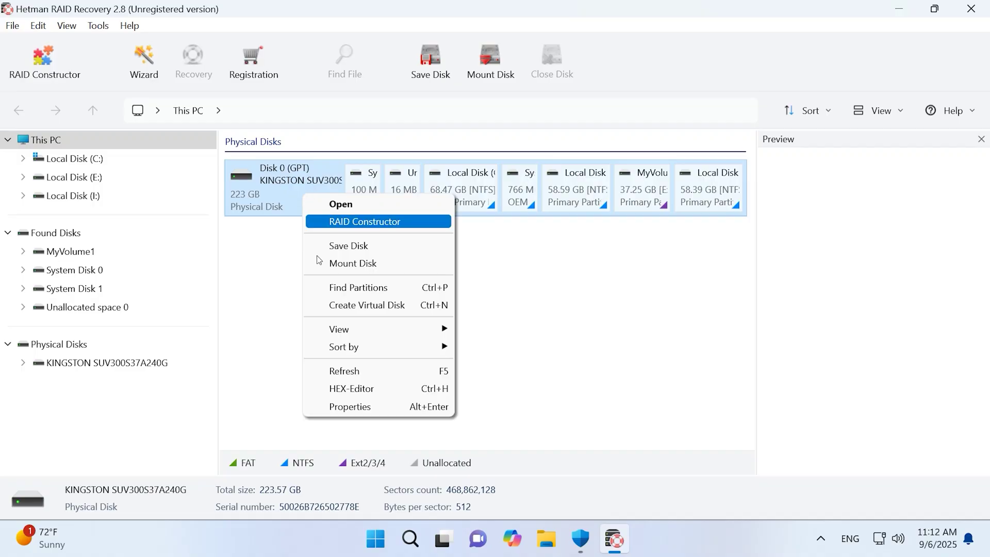
left_click(368, 252)
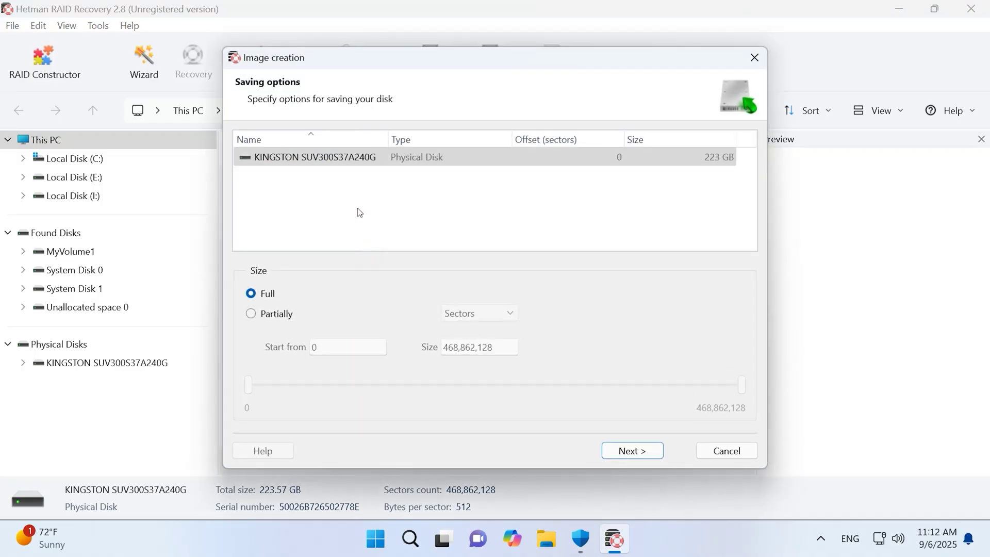
left_click(623, 455)
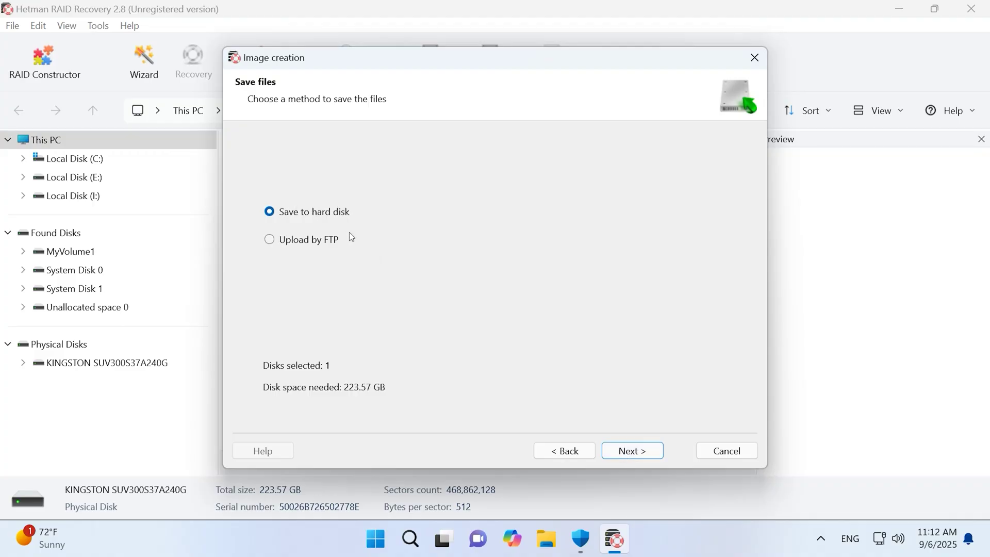
left_click(646, 454)
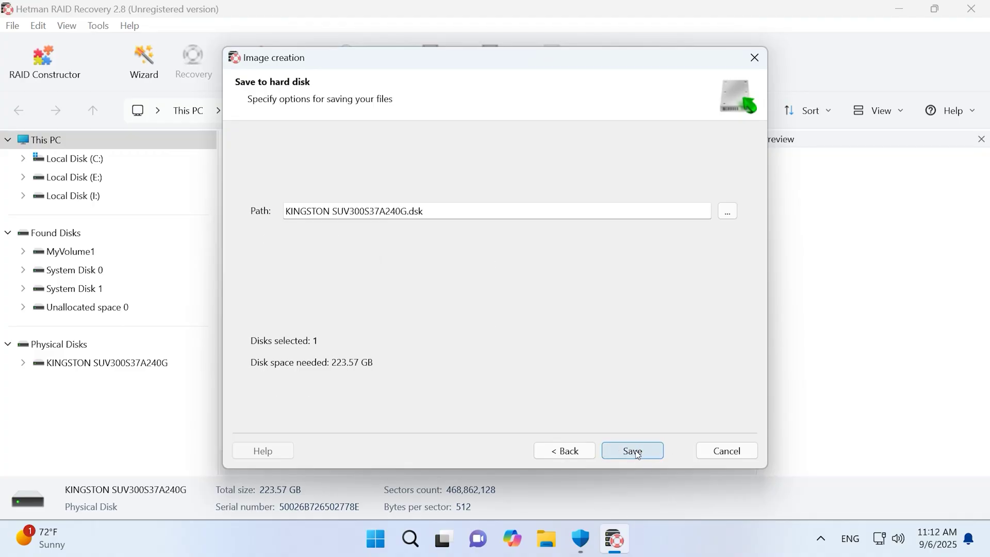
left_click(727, 211)
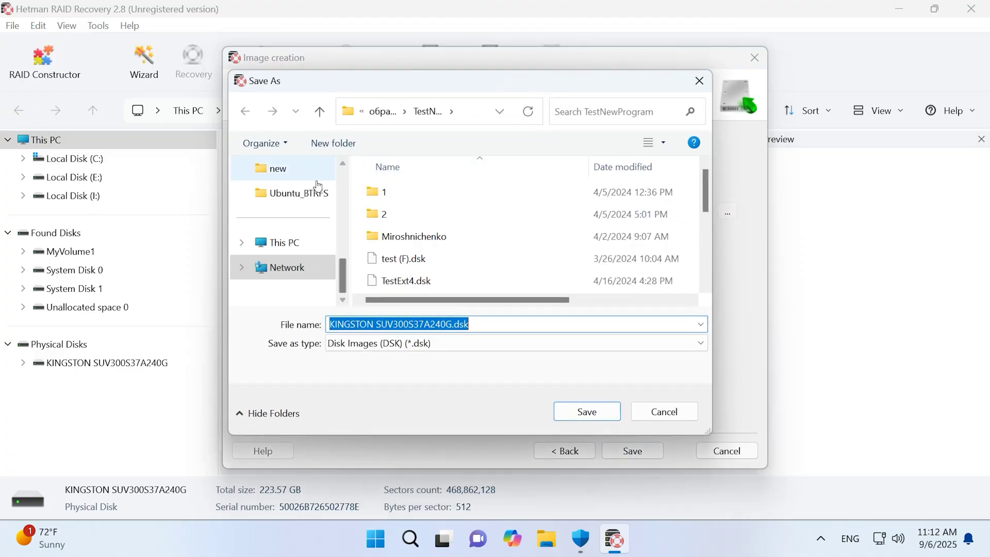
left_click(298, 244)
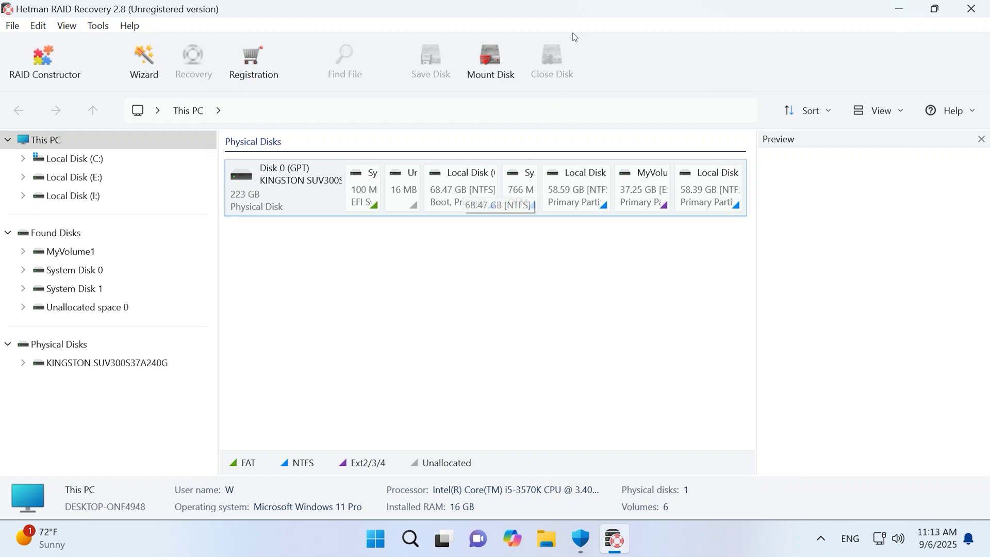
Mount all four WDC disk images from the Buffalo h1 folder as RAW disk images
left_click(493, 74)
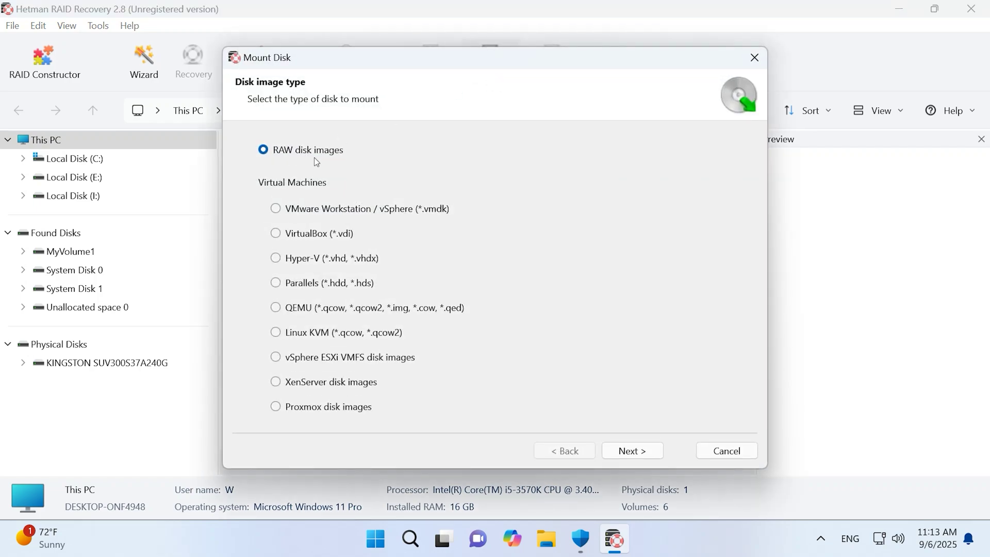
left_click(643, 453)
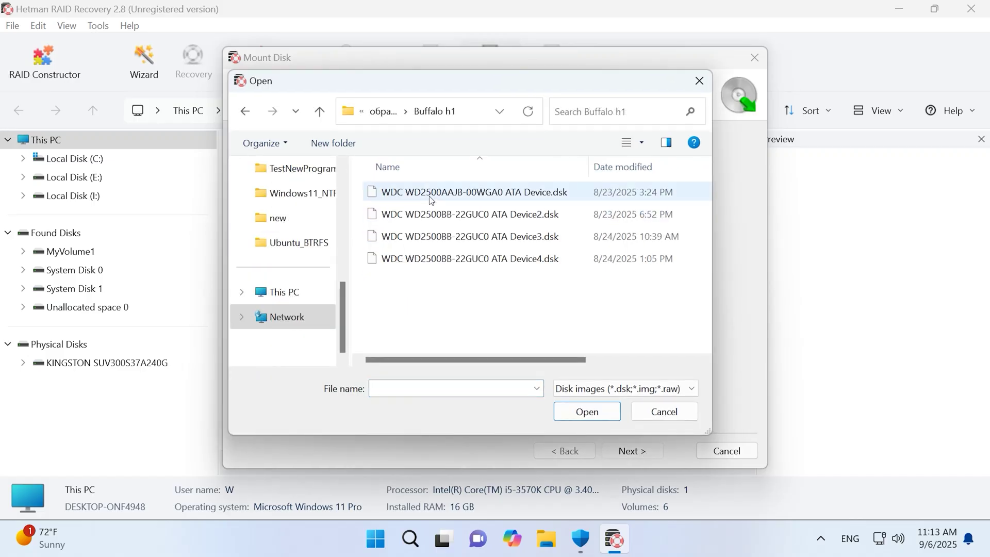
left_click(430, 197)
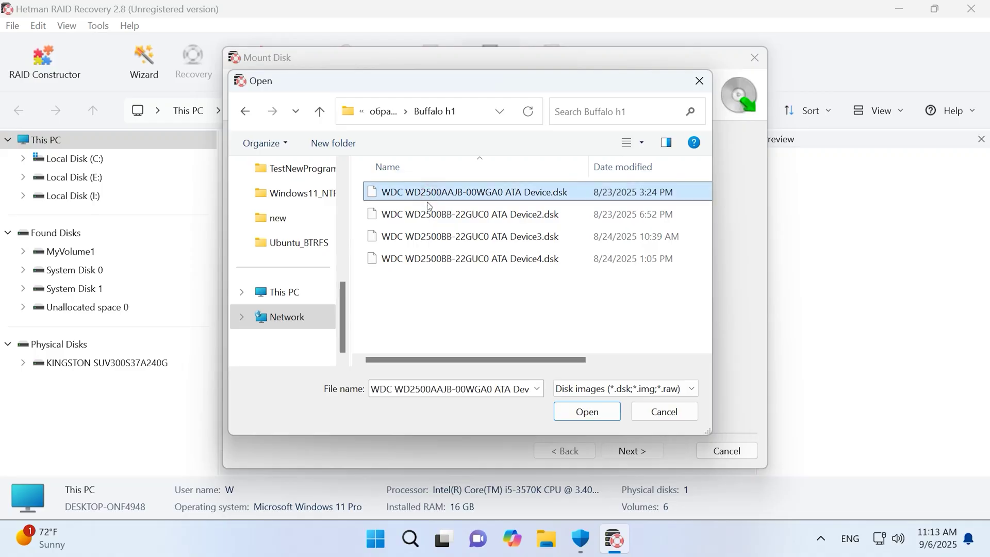
left_click(428, 261, "shift")
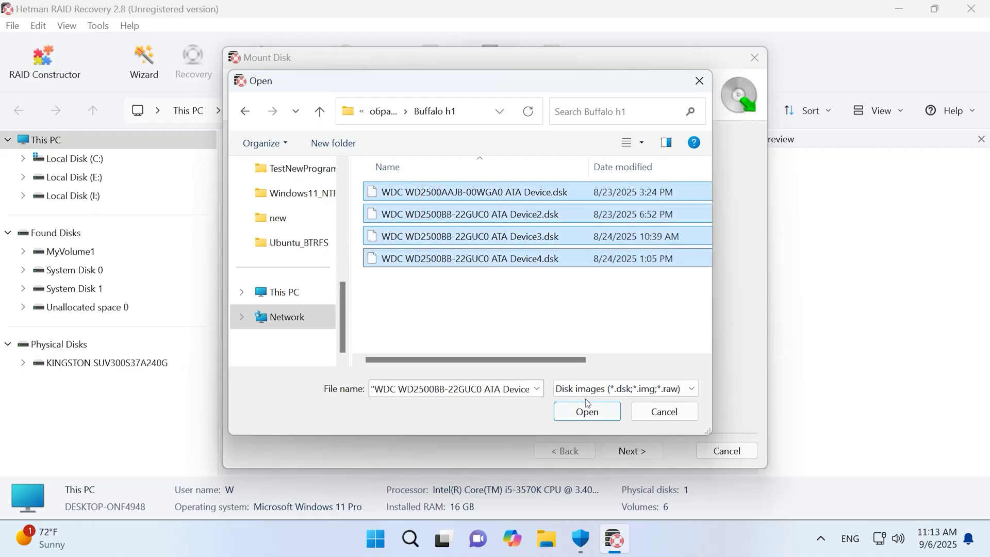
left_click(597, 416)
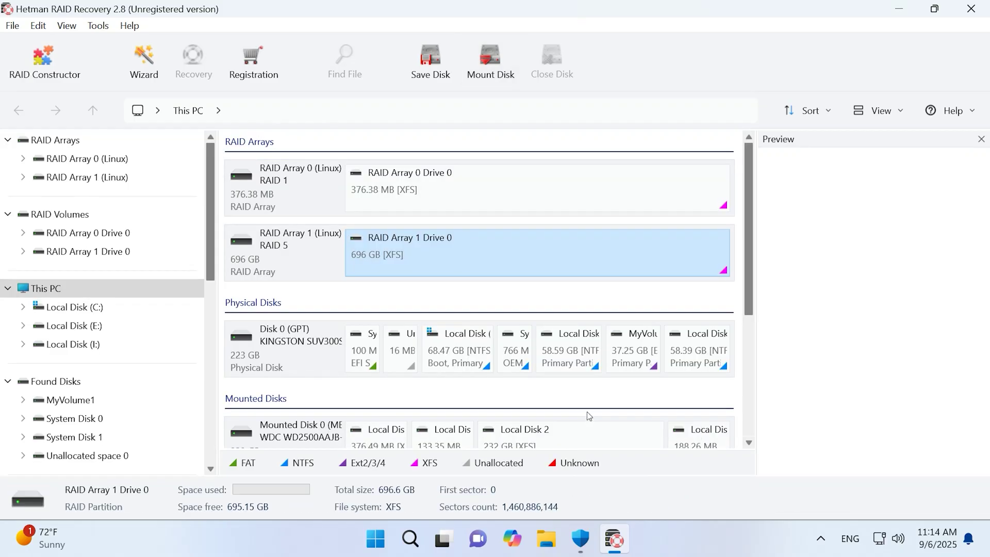
Examine the parameters of RAID Array 1 (Linux) and the partitions on the mounted disks
left_click(309, 263)
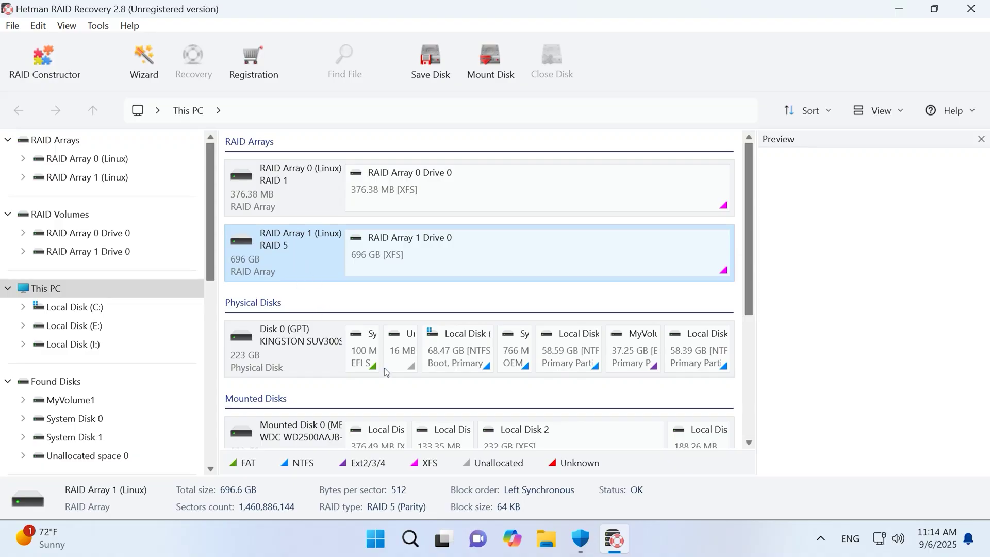
scroll(386, 372, "down", 5)
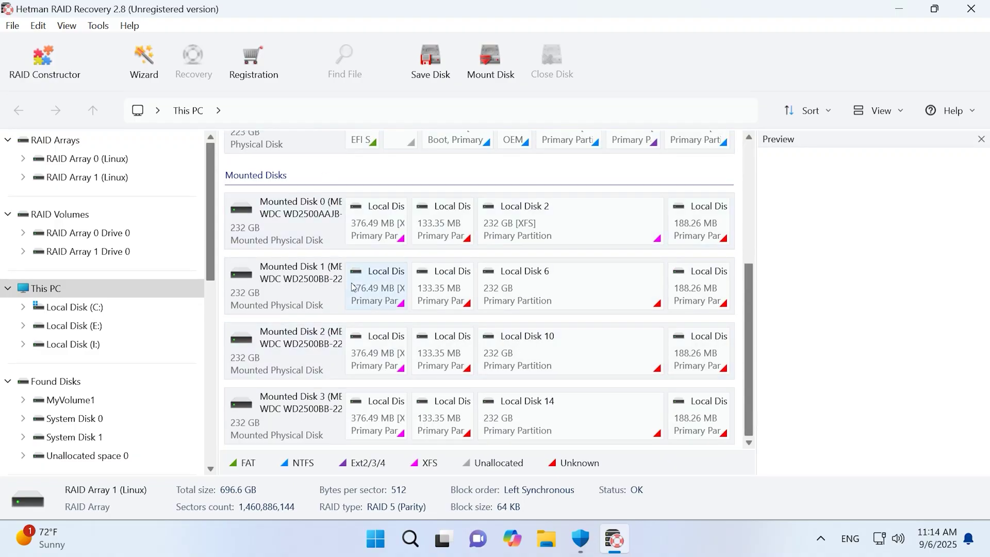
double_click(540, 245)
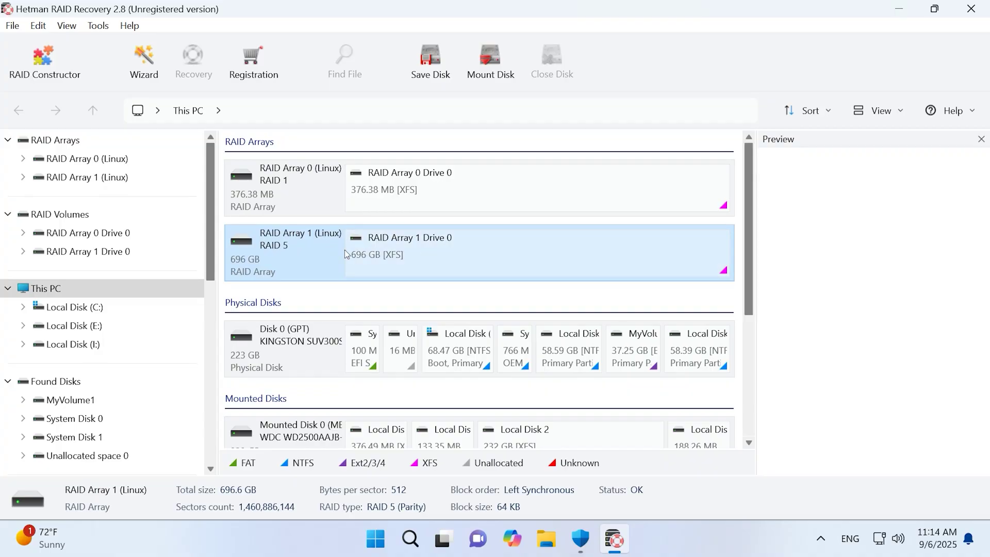
Run a fast scan of RAID Array 1 Drive 0 with the File Recovery Wizard and close the completed analysis
left_click(500, 255)
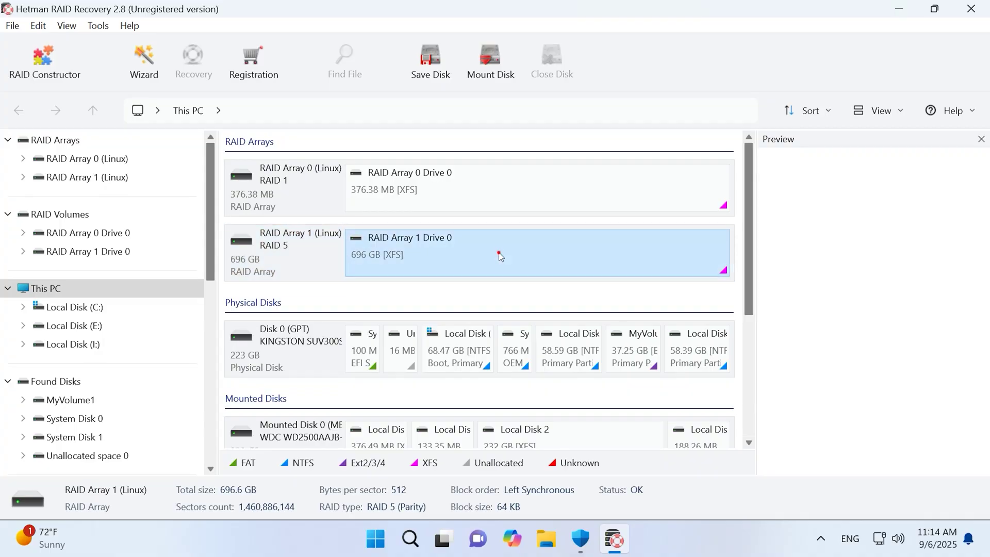
right_click(576, 253)
left_click(635, 268)
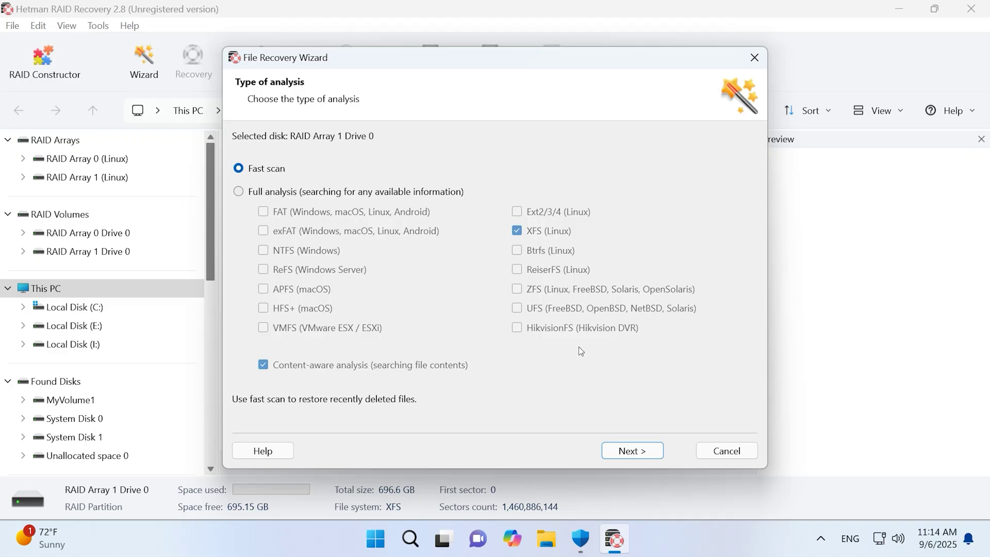
left_click(647, 454)
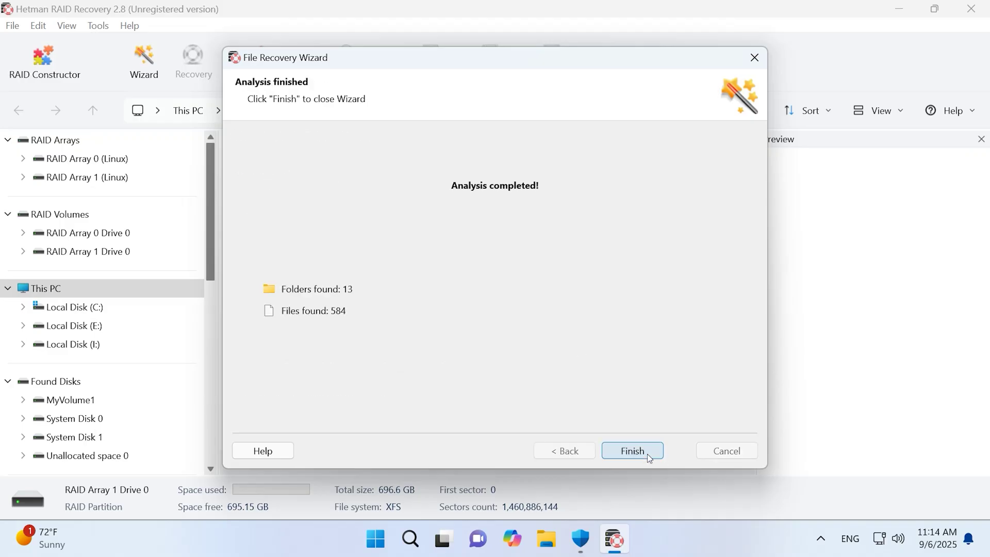
left_click(632, 451)
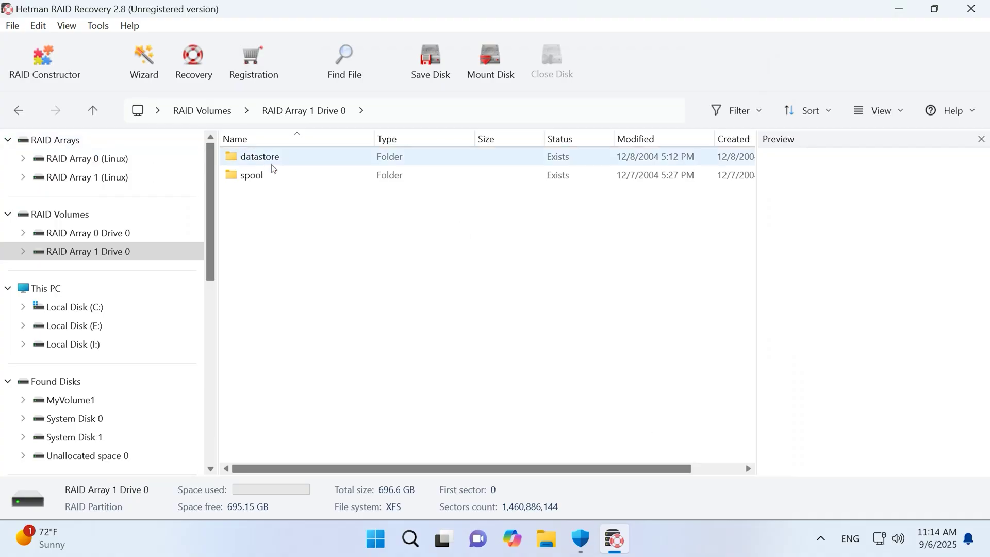
Open the datastore folder on RAID Array 1 Drive 0, display its contents as thumbnails and look through the files
double_click(273, 167)
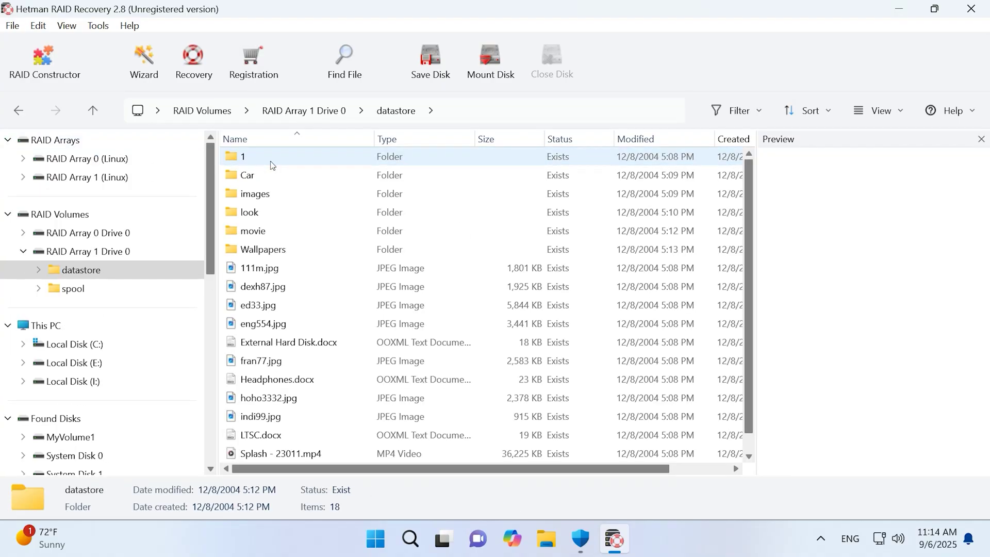
left_click(902, 110)
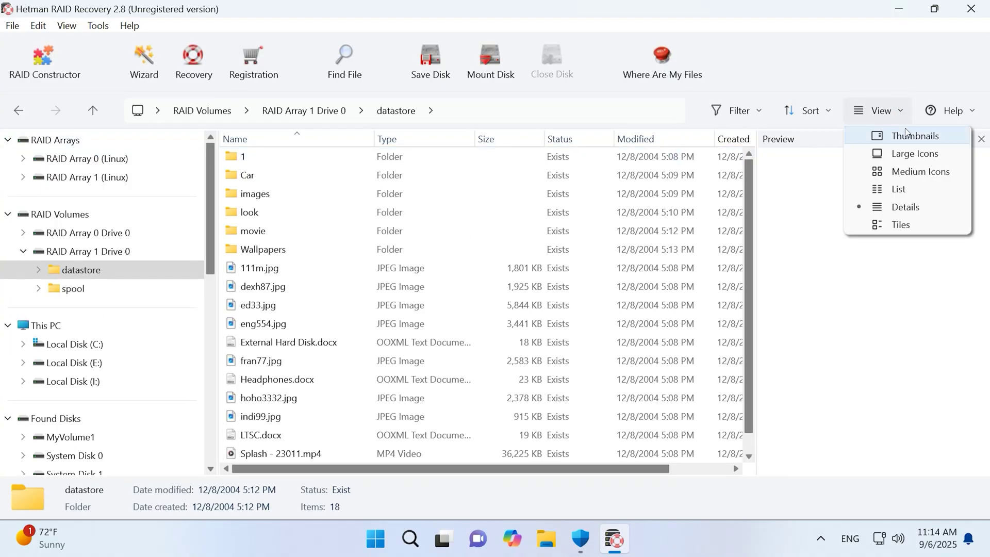
left_click(906, 134)
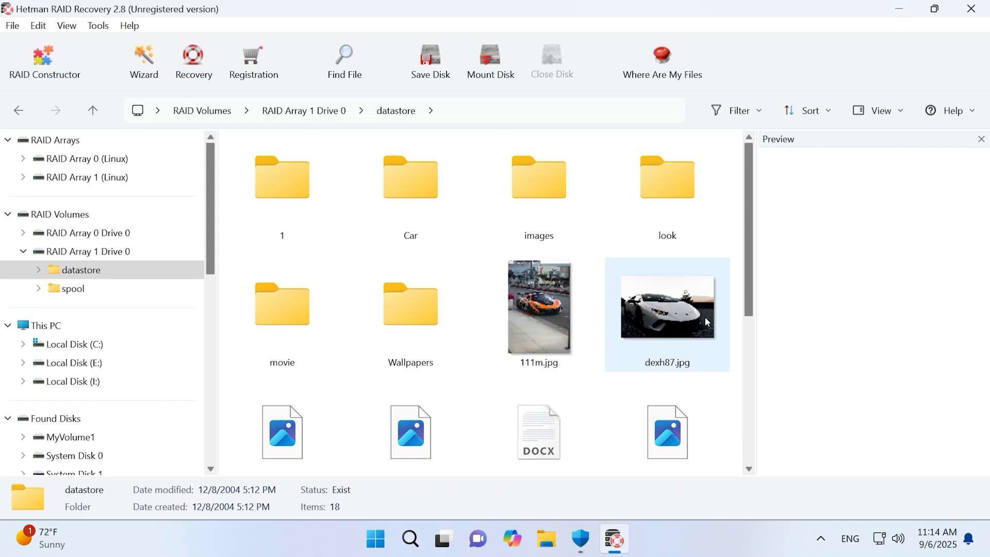
scroll(724, 321, "down", 2)
scroll(724, 321, "down", 2)
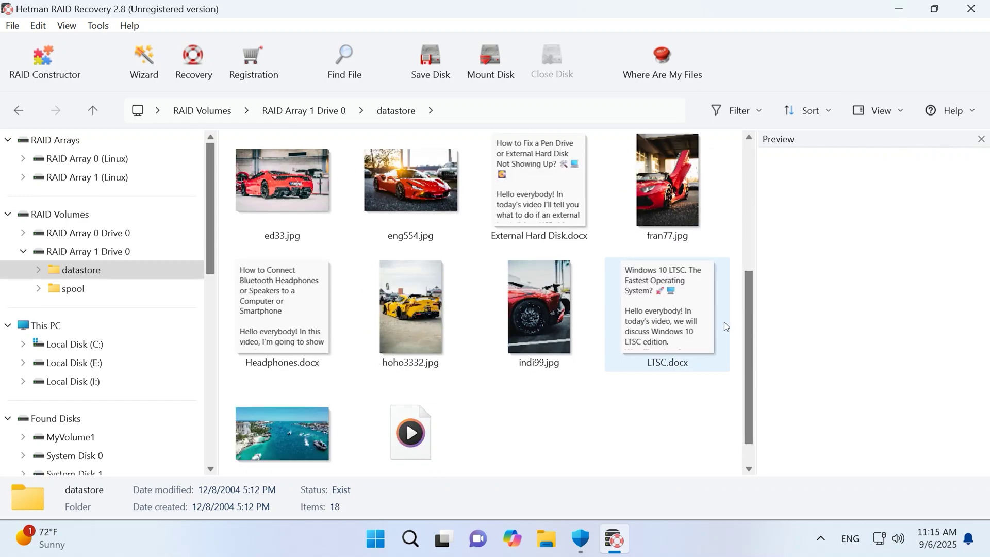
scroll(724, 321, "up", 4)
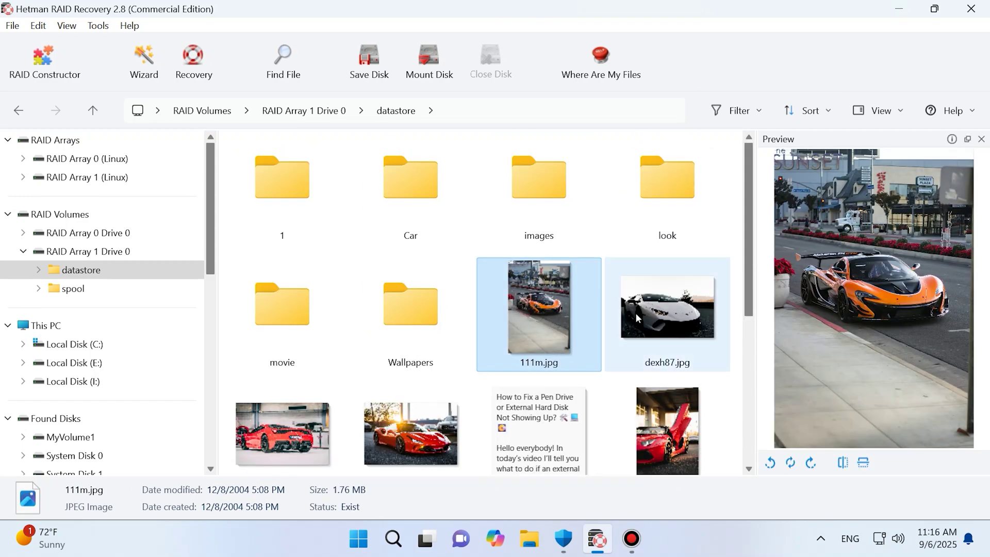
Preview files in datastore one after another, including dexh87.jpg, ed33.jpg, eng554.jpg, External Hard Disk.docx and fran77.jpg
left_click(646, 314)
left_click(275, 432)
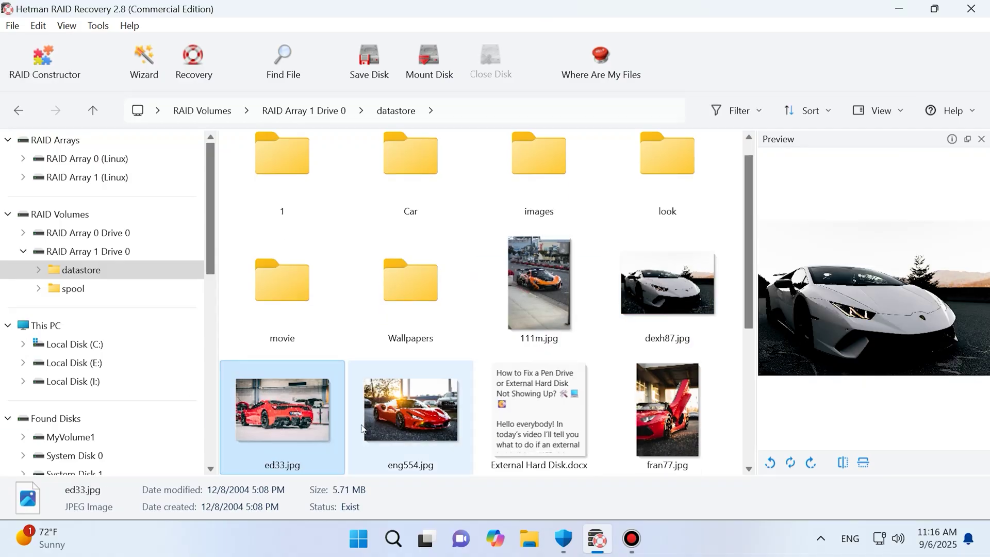
left_click(403, 420)
key("Right")
key("Right")
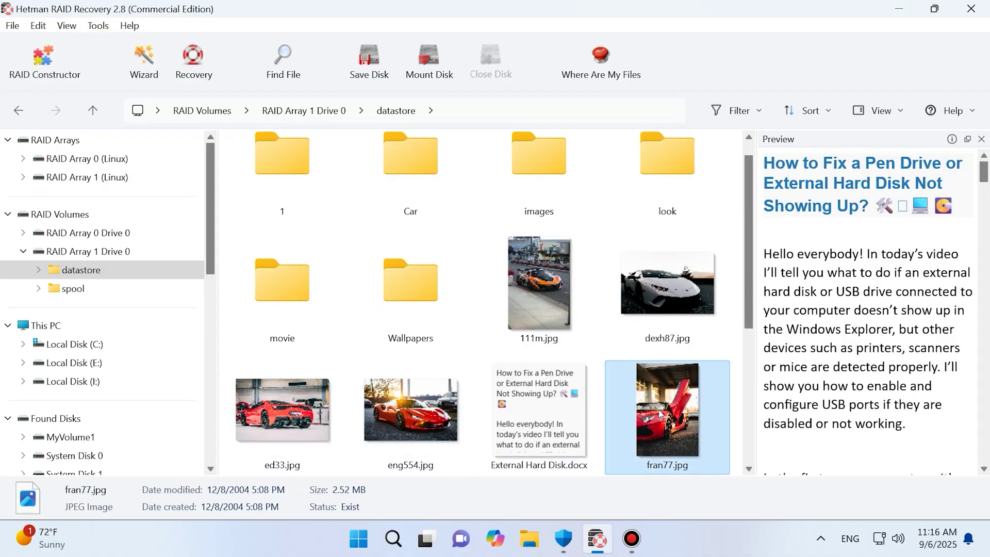
scroll(397, 415, "down", 4)
left_click(419, 321)
left_click(519, 321)
left_click(297, 424)
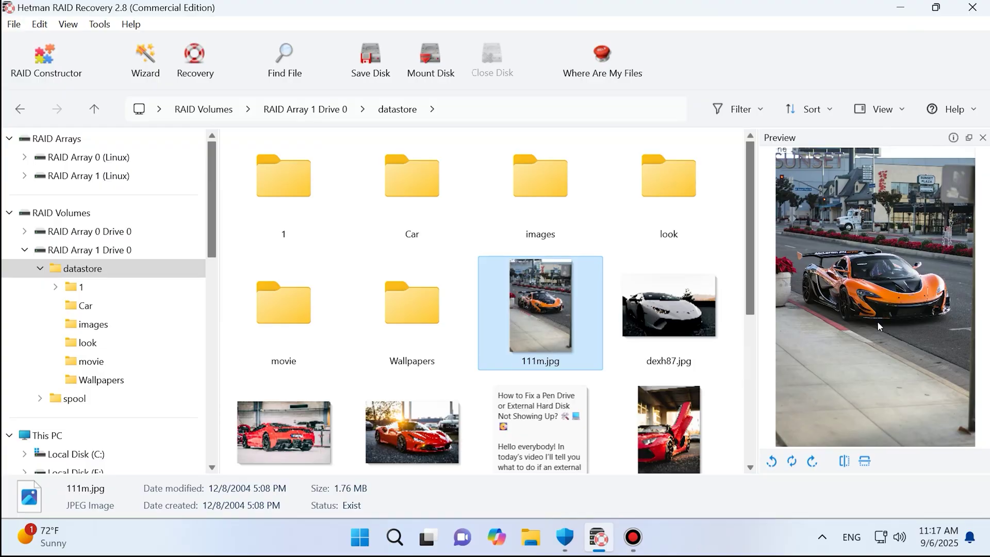
Recover the datastore files from ed33.jpg through LTSC.docx to hard disk in C:\Restored Files\1212, keeping the folder structure option on
scroll(721, 356, "down", 5)
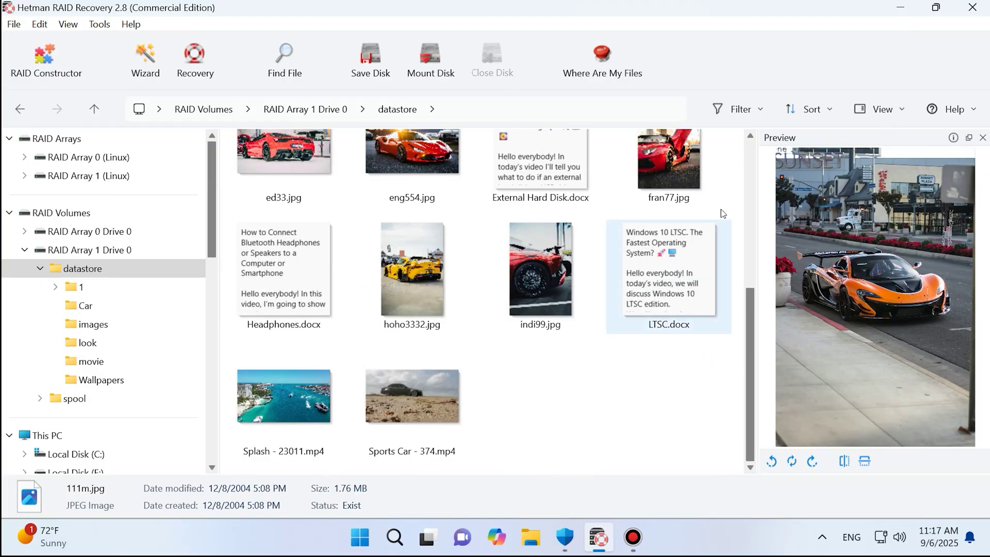
left_click(736, 160)
left_click(290, 181)
scroll(290, 180, "up", 1)
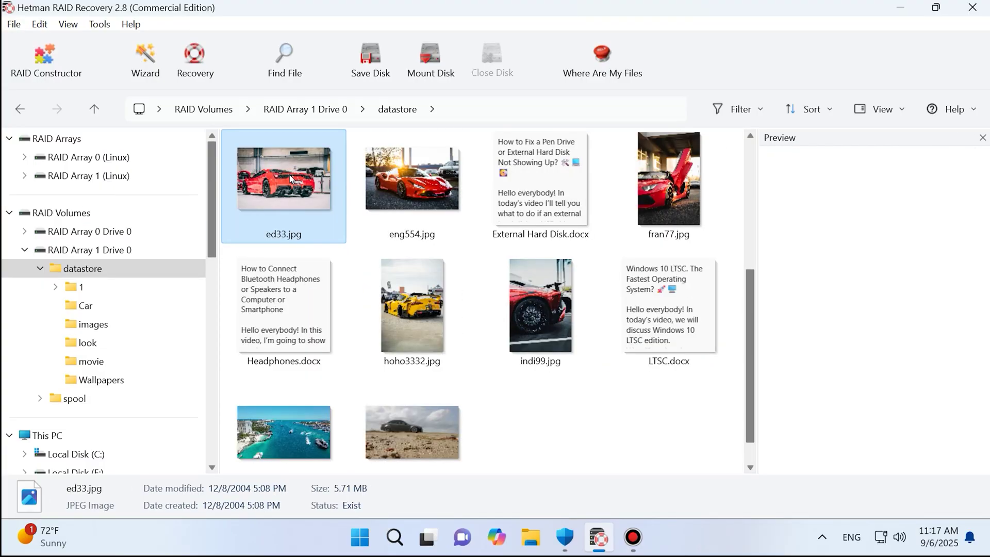
left_click(703, 343, "shift")
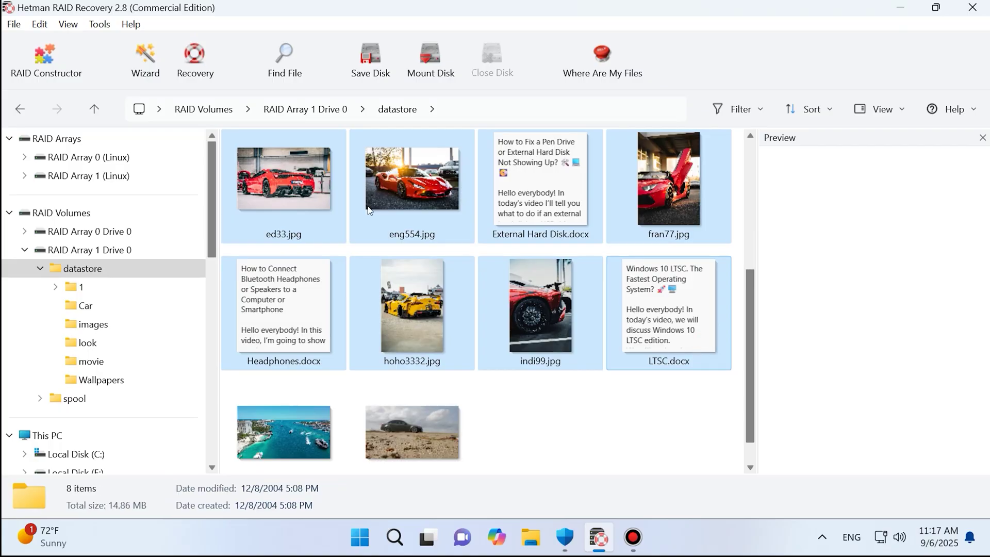
left_click(193, 77)
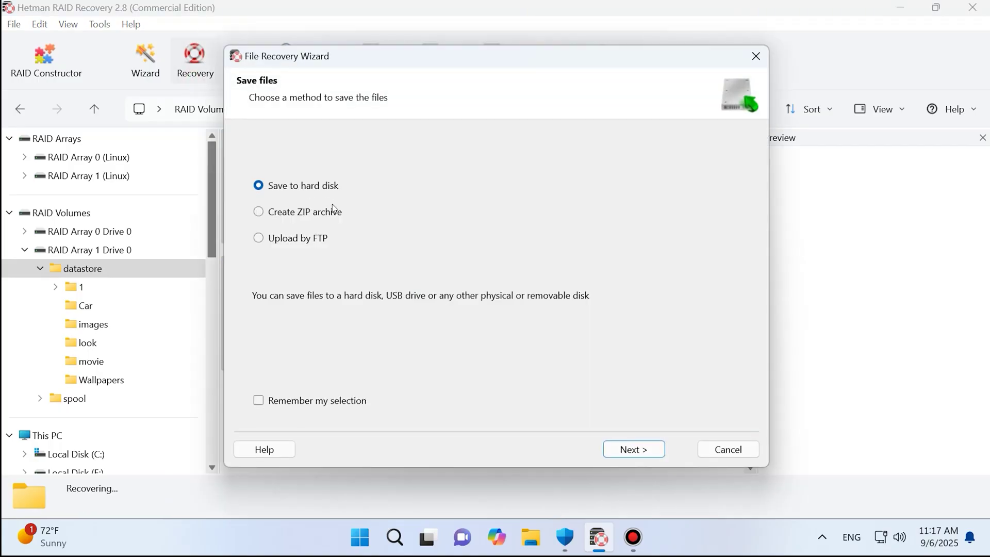
left_click(624, 448)
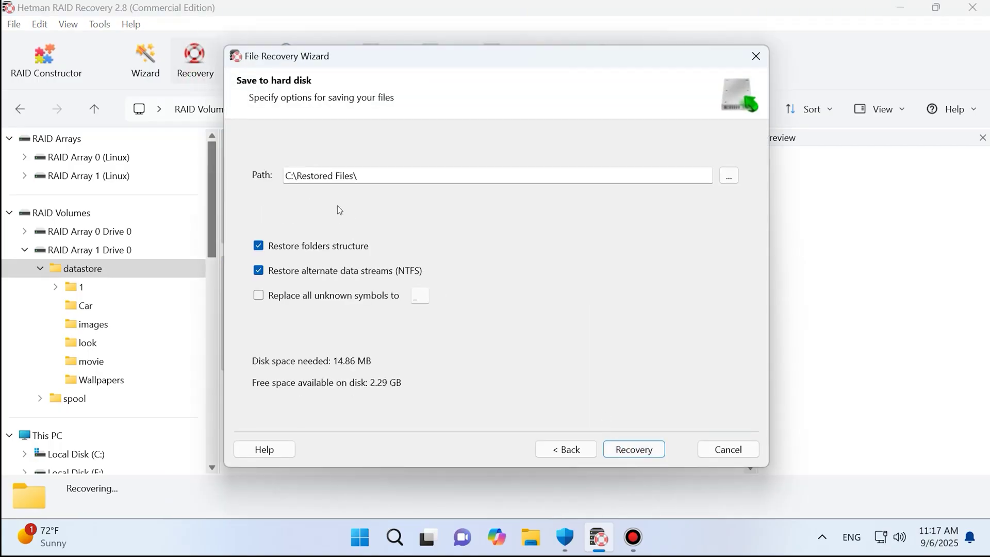
left_click(372, 180)
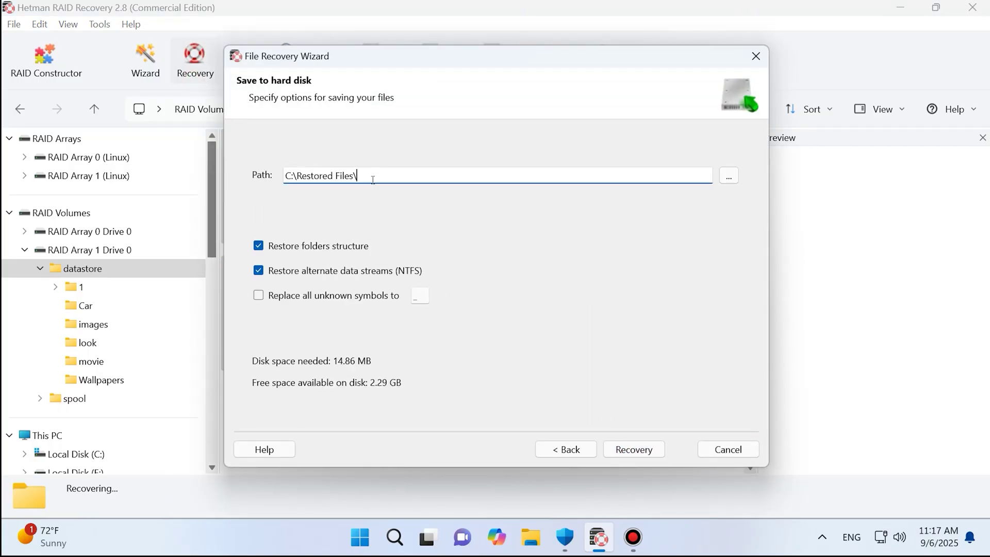
left_click(635, 449)
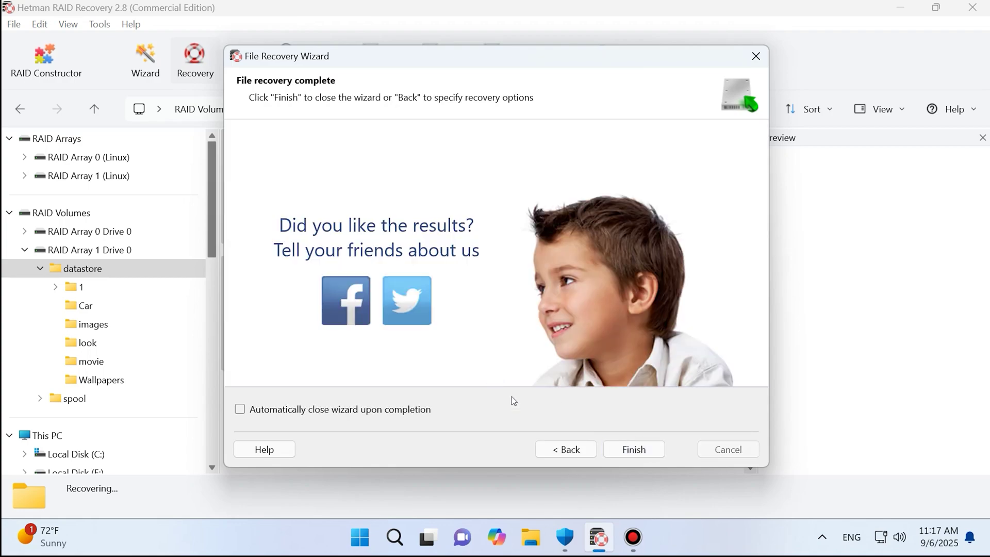
left_click(634, 449)
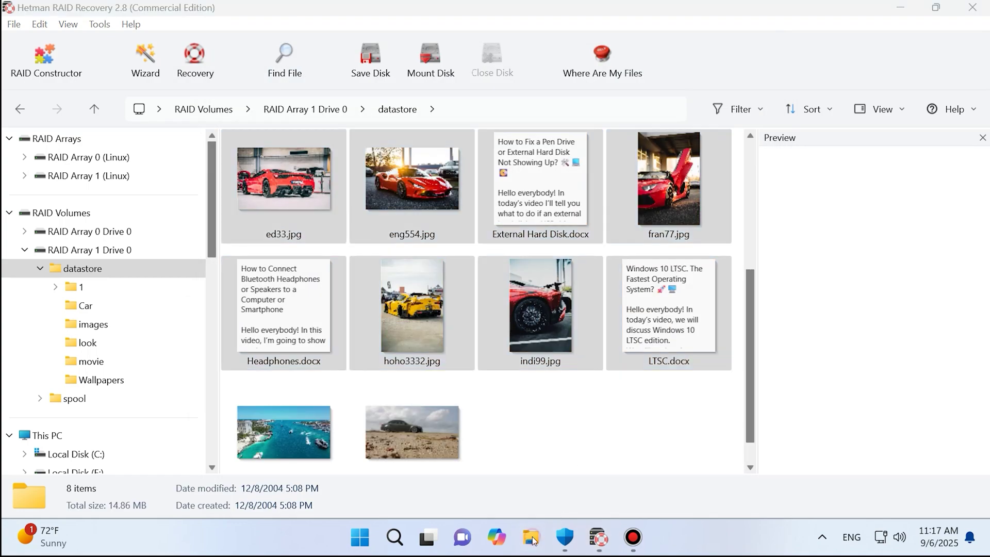
Check the recovered files in Restored Files\1212 on Local Disk (C:) in File Explorer, and close the window
left_click(533, 537)
double_click(693, 281)
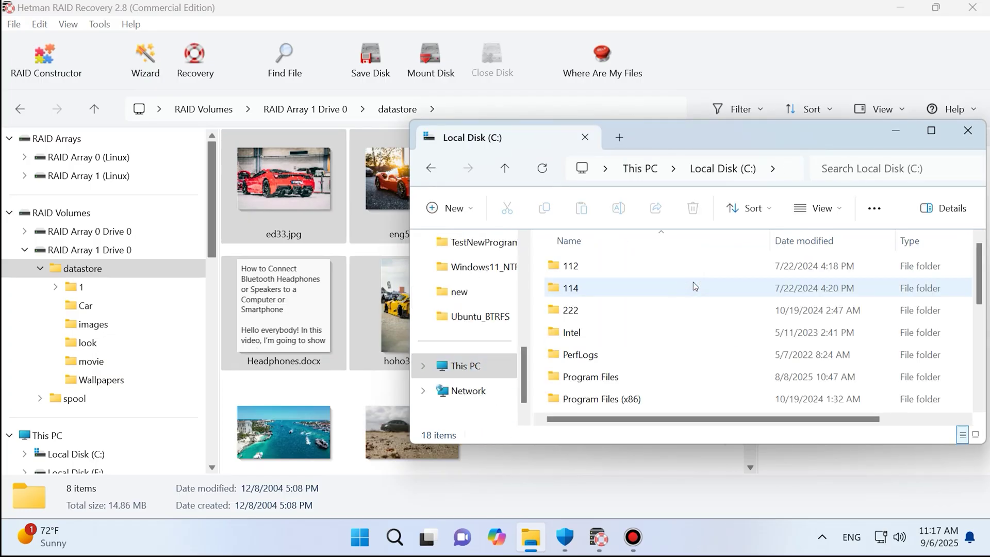
scroll(598, 268, "down", 4)
scroll(608, 342, "up", 2)
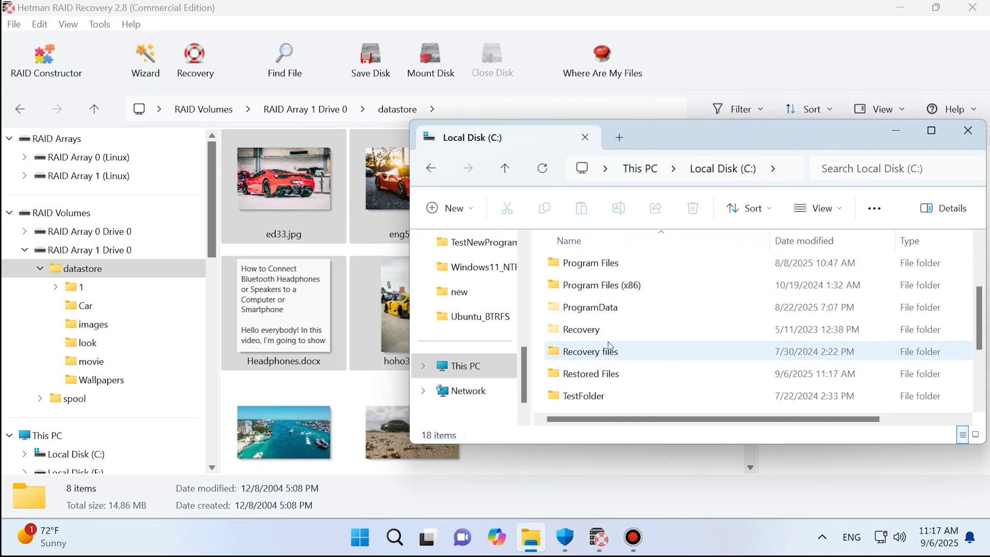
double_click(596, 378)
double_click(575, 267)
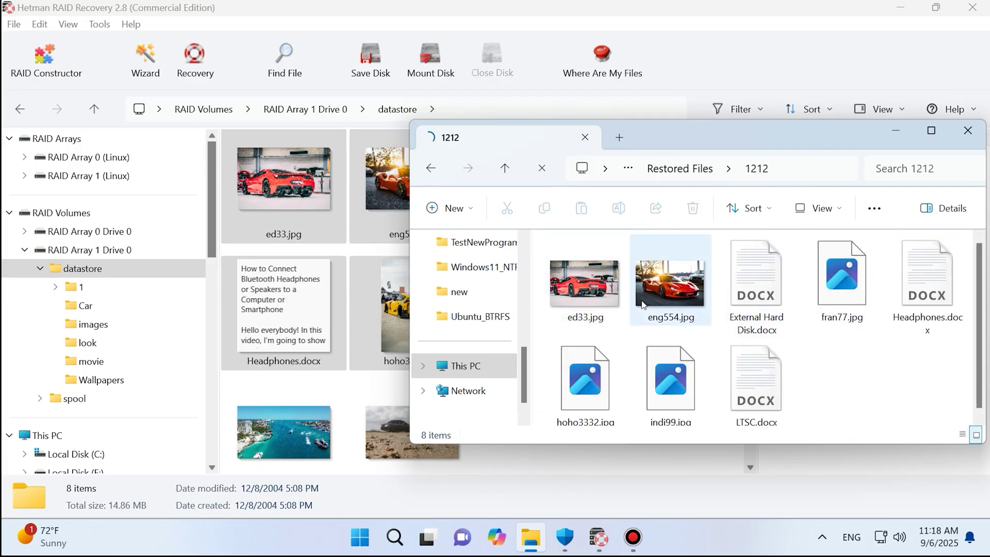
left_click(606, 299)
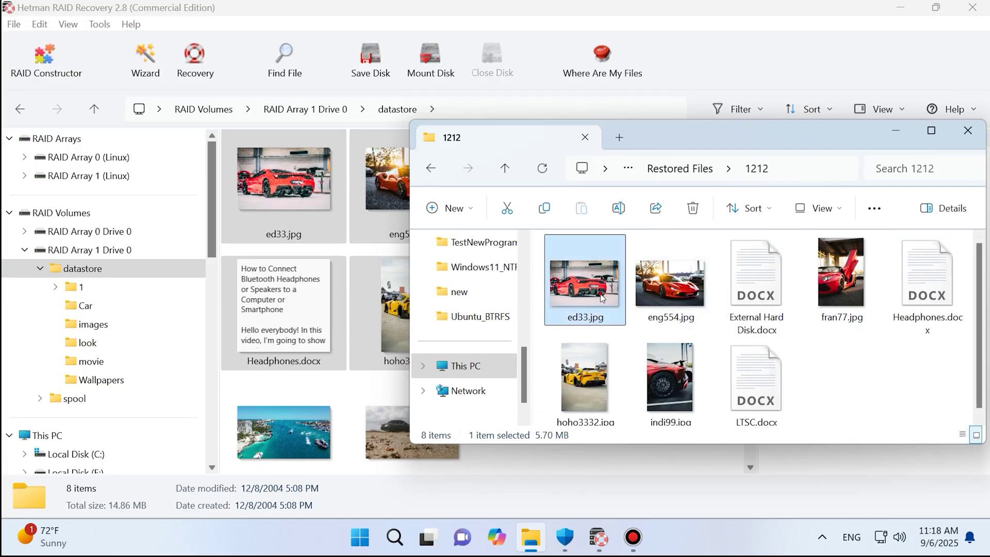
key("alt+F4")
Analyse RAID Array 1 Drive 0 again using full analysis for XFS with content-aware analysis, and close the completed wizard
left_click(70, 217)
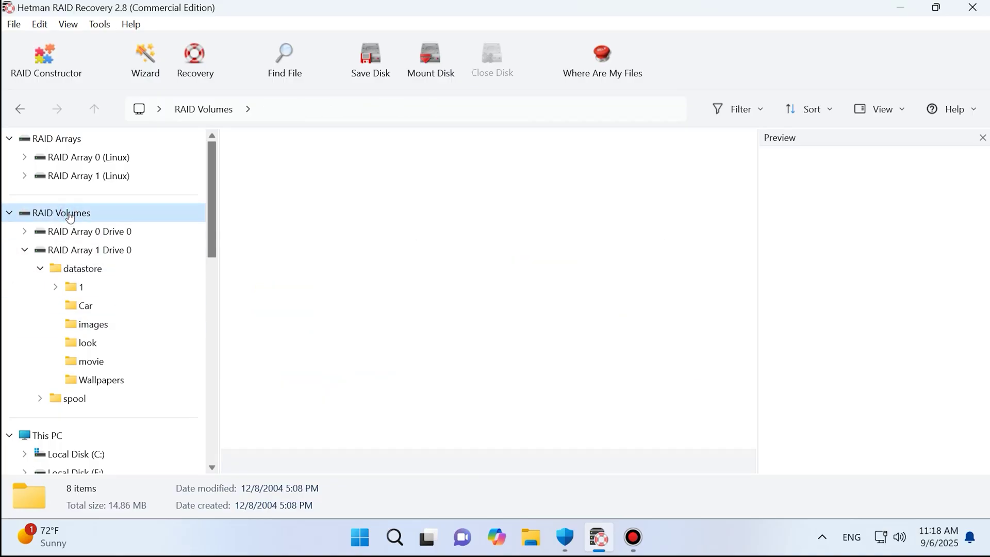
right_click(561, 252)
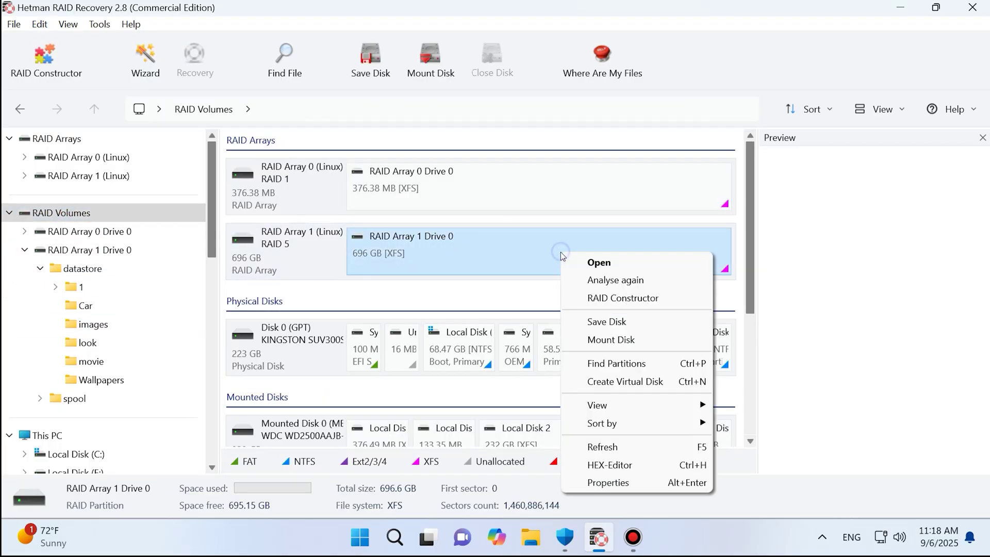
left_click(628, 281)
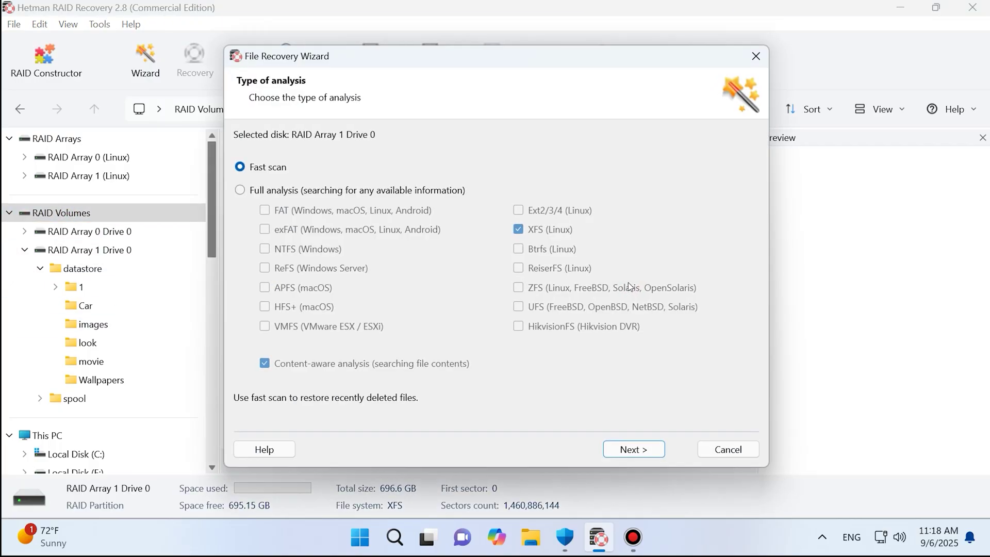
left_click(267, 198)
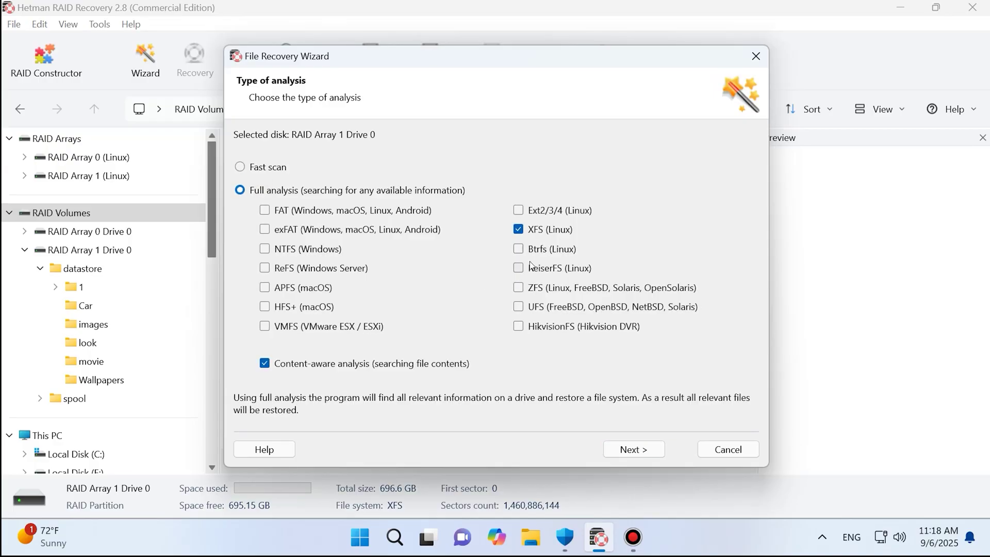
left_click(638, 457)
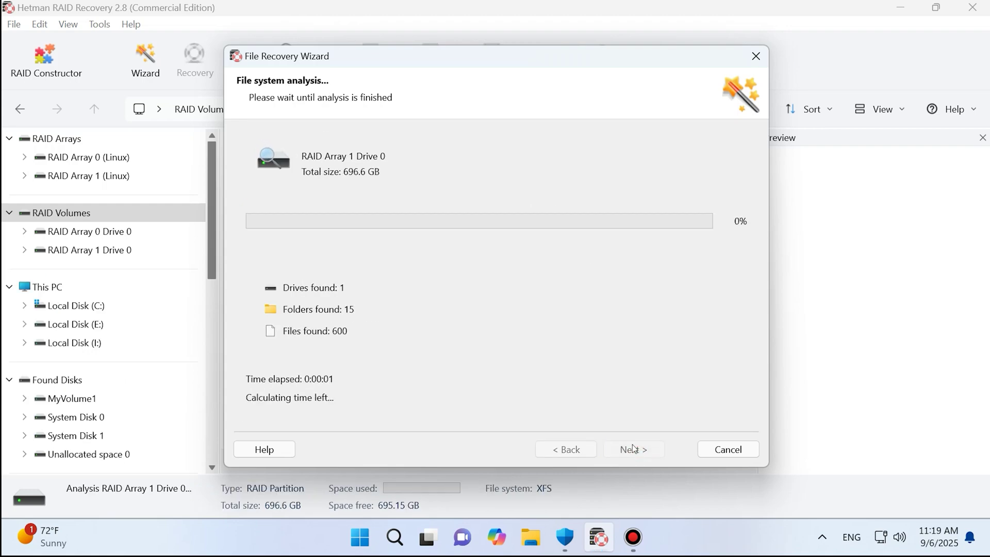
left_click(634, 449)
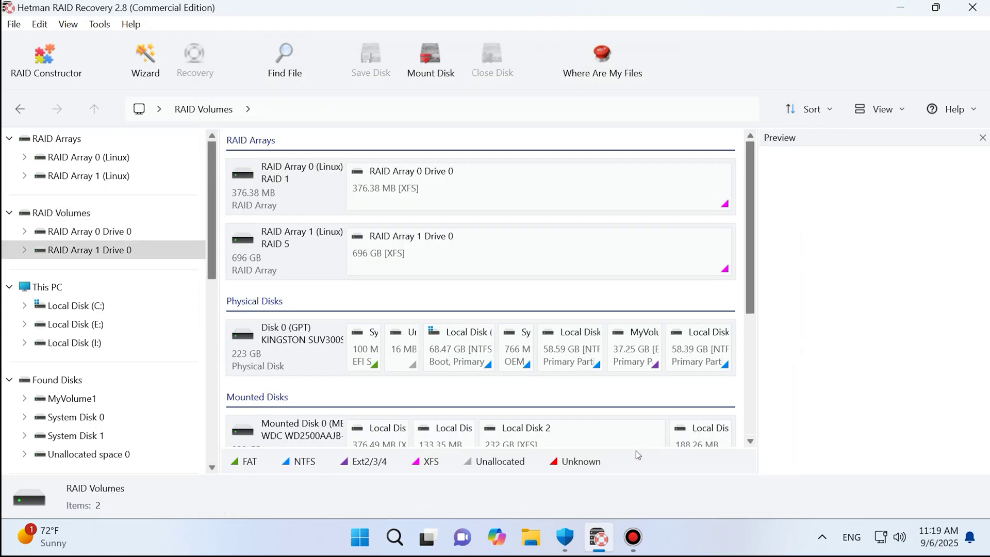
Open the datastore folder on RAID Array 1 Drive 0 and preview 111m.jpg
left_click(293, 185)
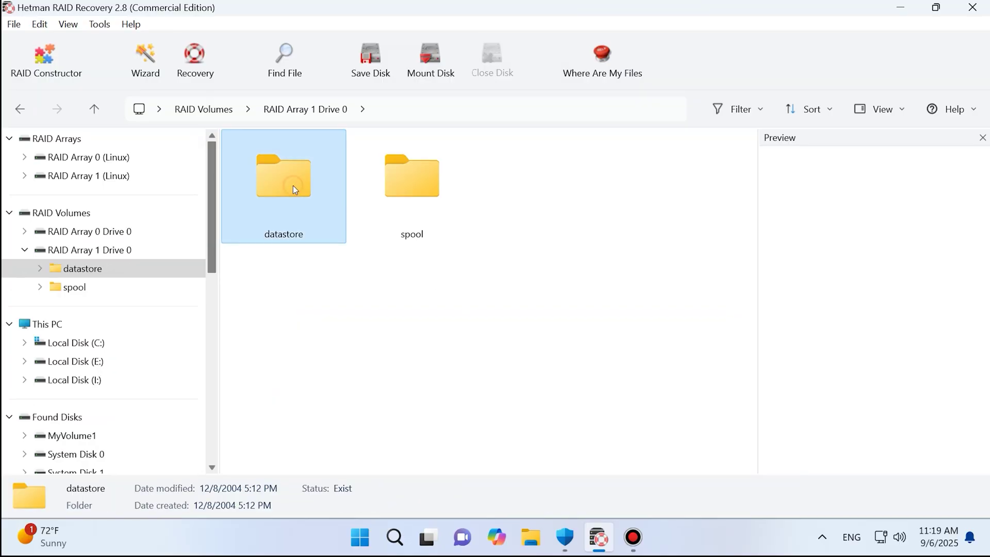
double_click(292, 185)
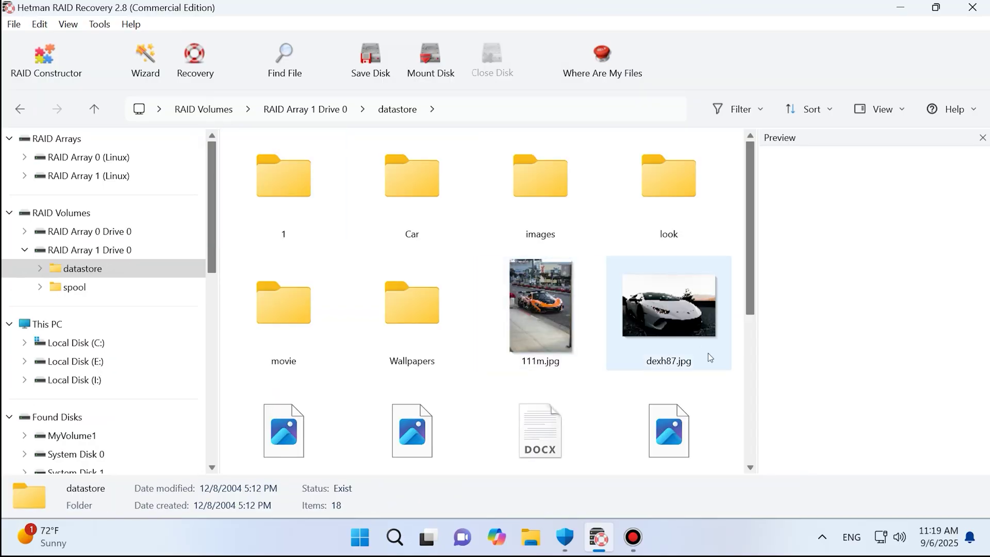
left_click(544, 308)
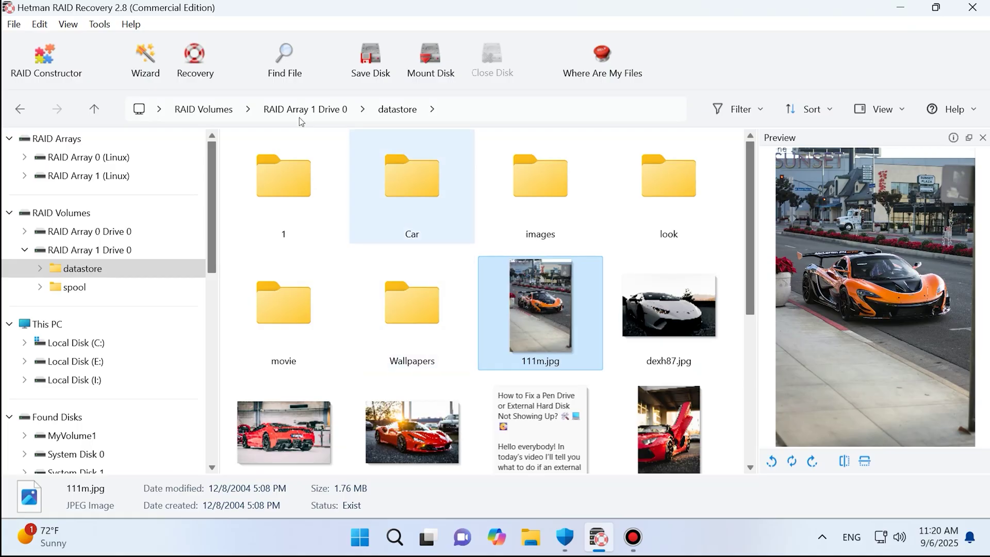
Search datastore for files named 111m, preview the found image and return to the datastore folder
left_click(268, 67)
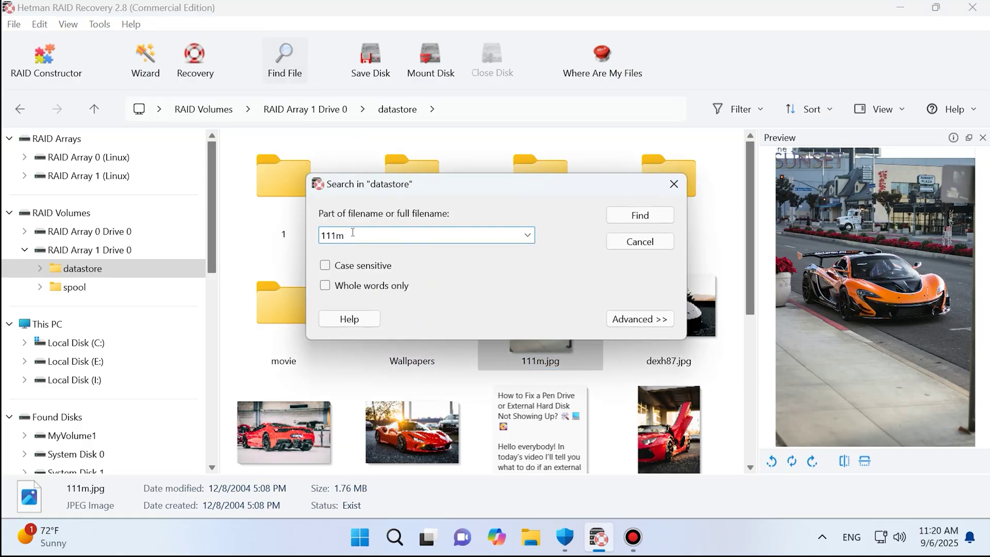
type("111m")
left_click(625, 218)
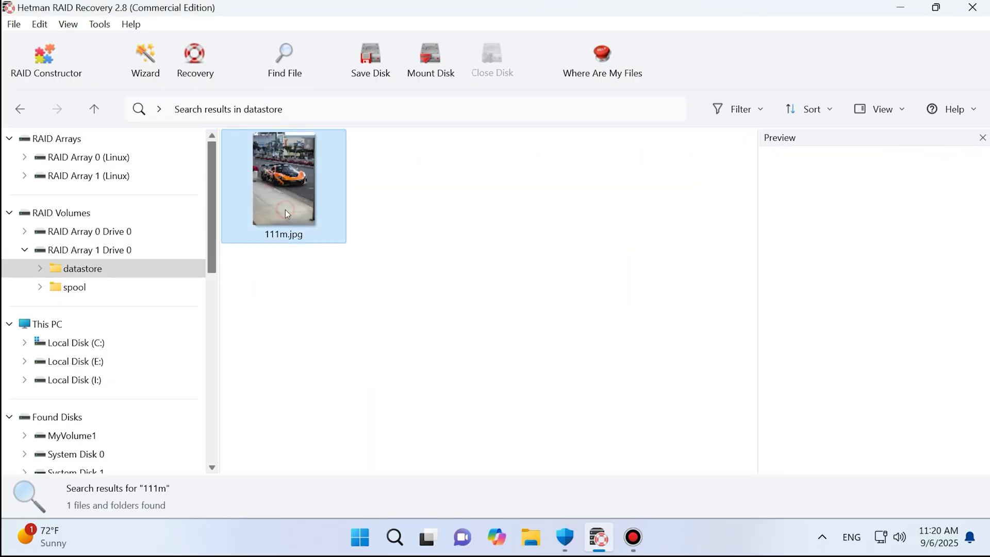
left_click(286, 213)
left_click(21, 108)
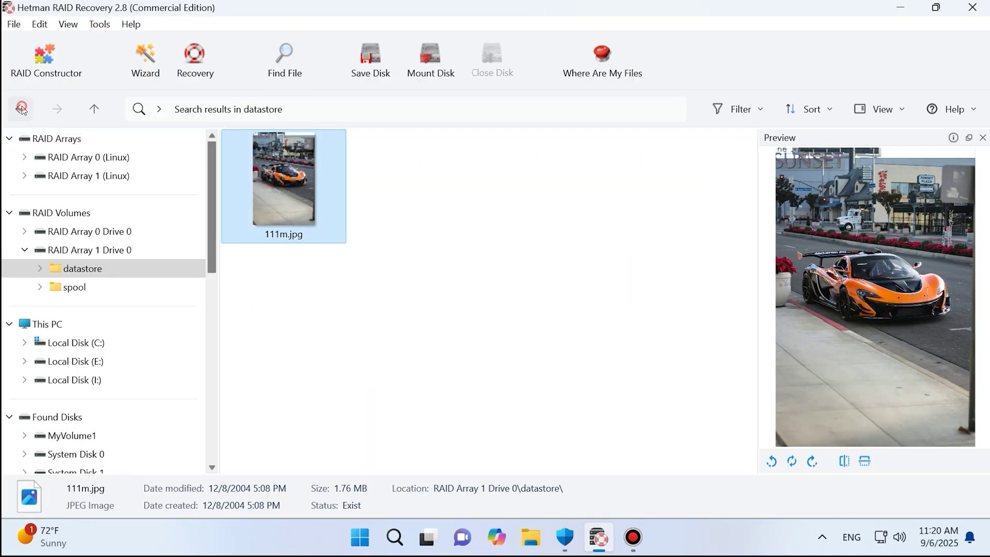
Recover 111m.jpg and dexh87.jpg from datastore to hard disk in C:\Restored Files\1212
left_click(545, 344)
scroll(669, 307, "down", 1)
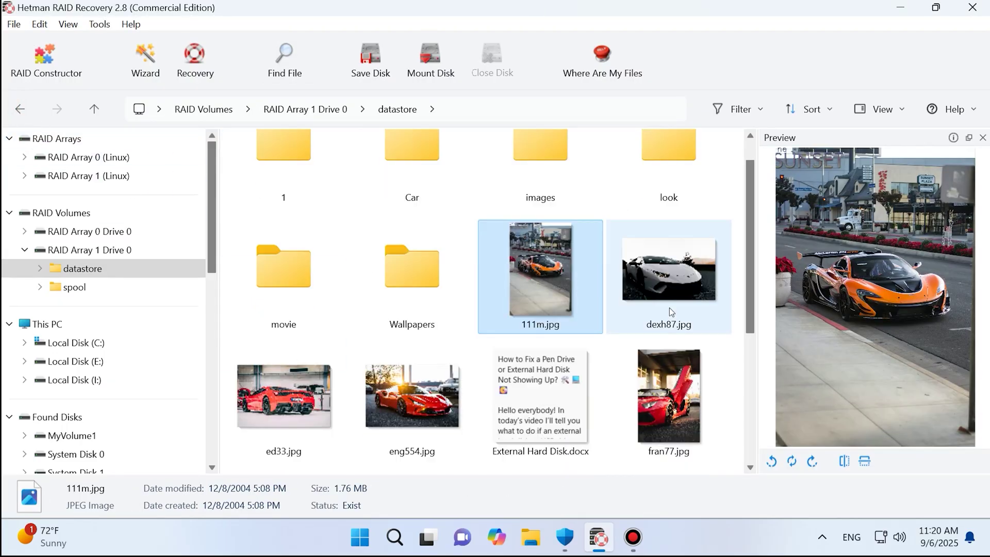
left_click(669, 306, "ctrl")
left_click(195, 61)
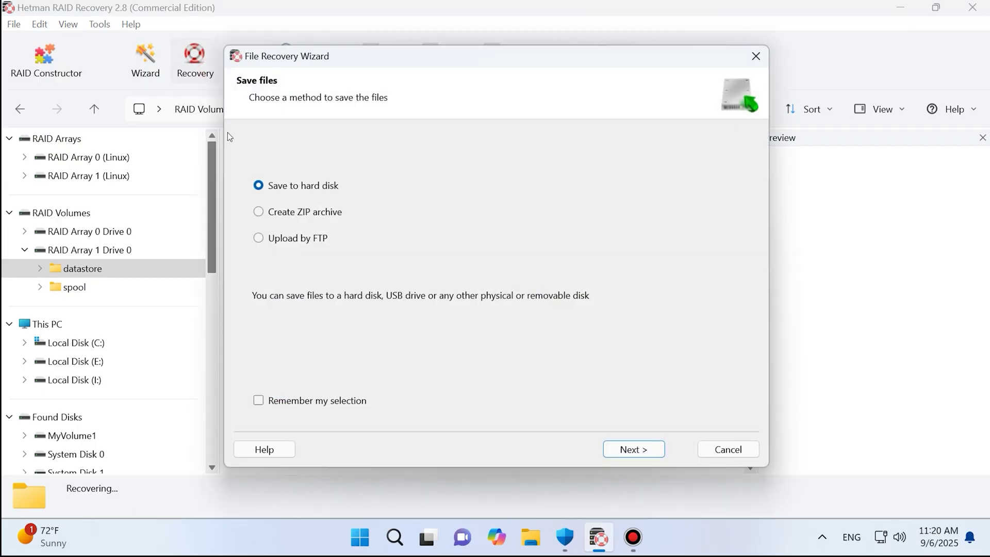
left_click(619, 447)
left_click(626, 449)
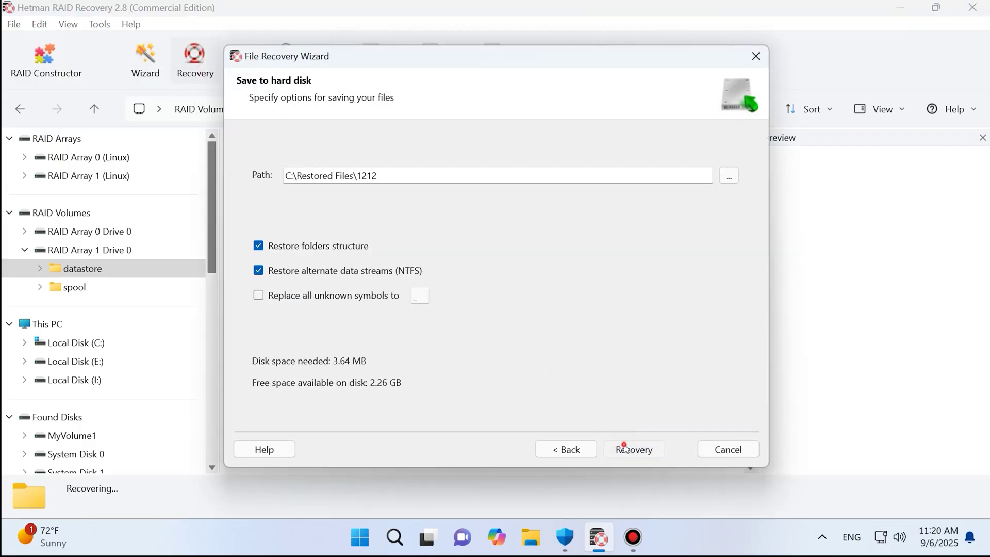
left_click(626, 448)
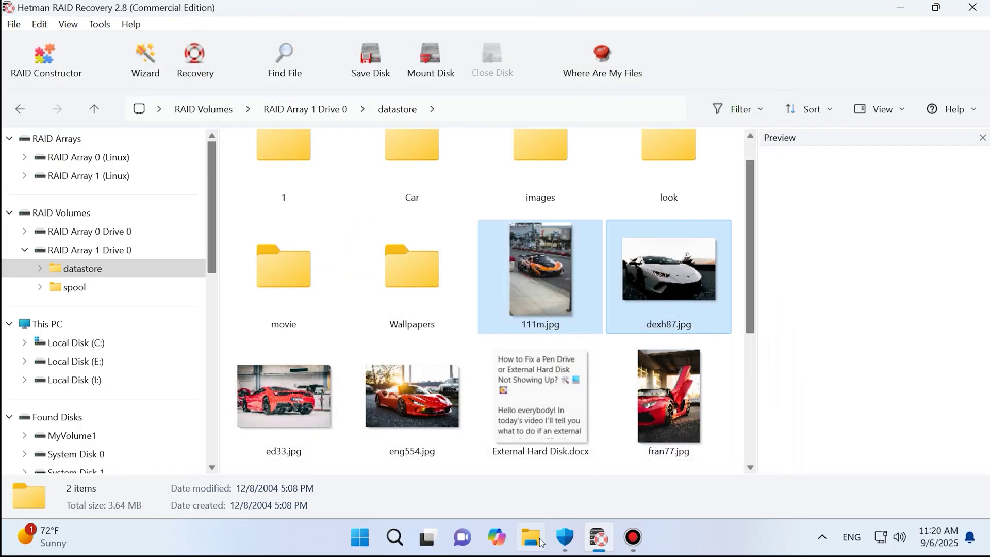
Check the recovered 111m.jpg and dexh87.jpg in the 1212 folder in File Explorer
double_click(591, 268)
left_click(585, 273)
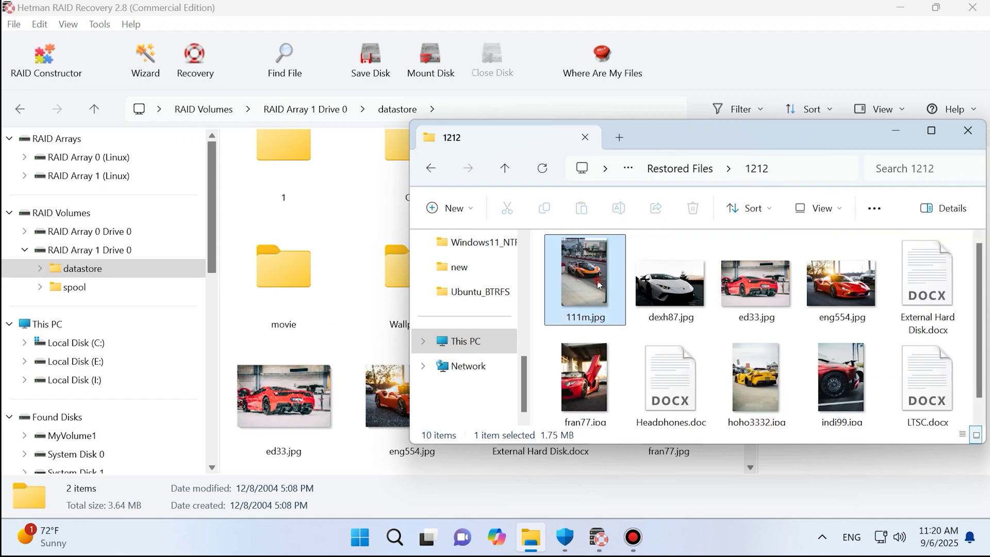
left_click(661, 289)
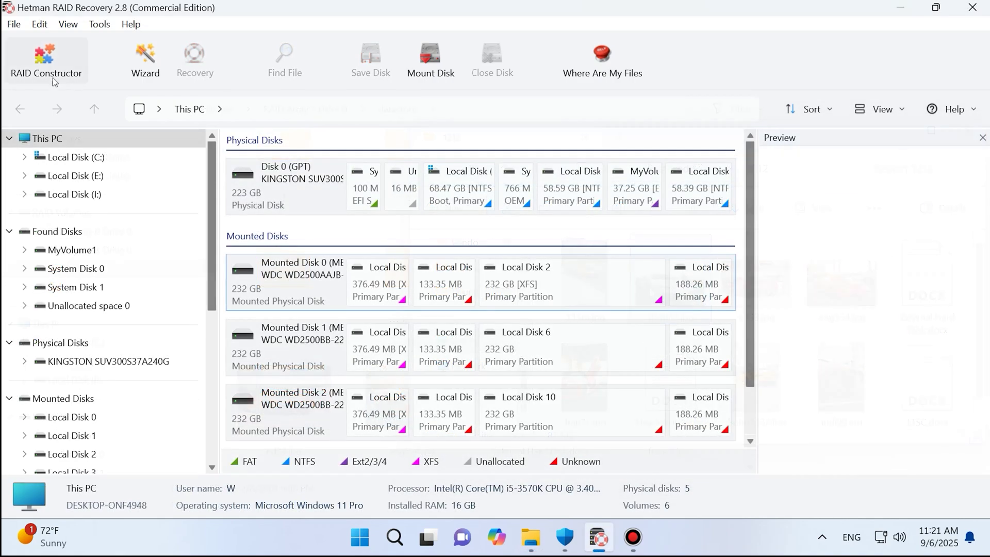
Start the RAID Constructor and choose manual mode for adding the array
left_click(46, 59)
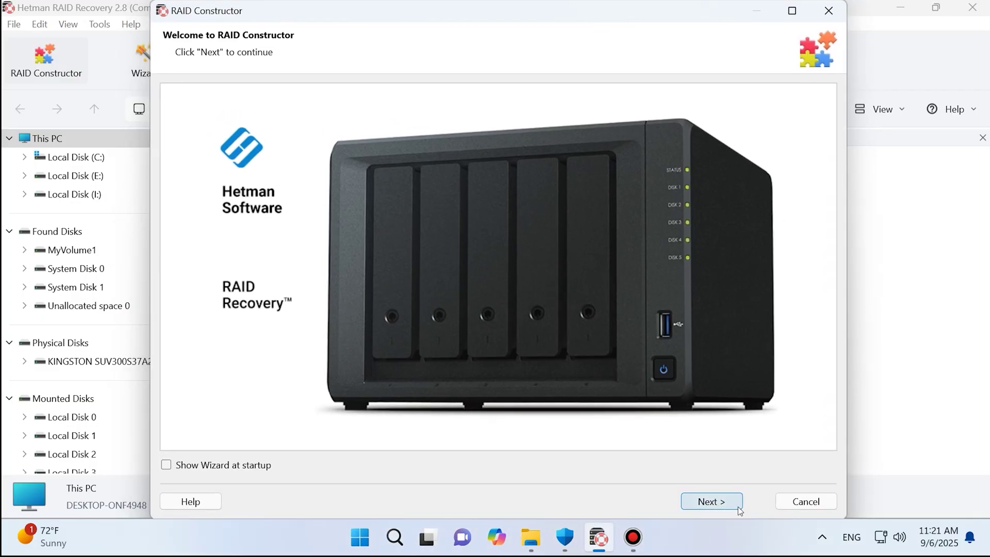
left_click(727, 499)
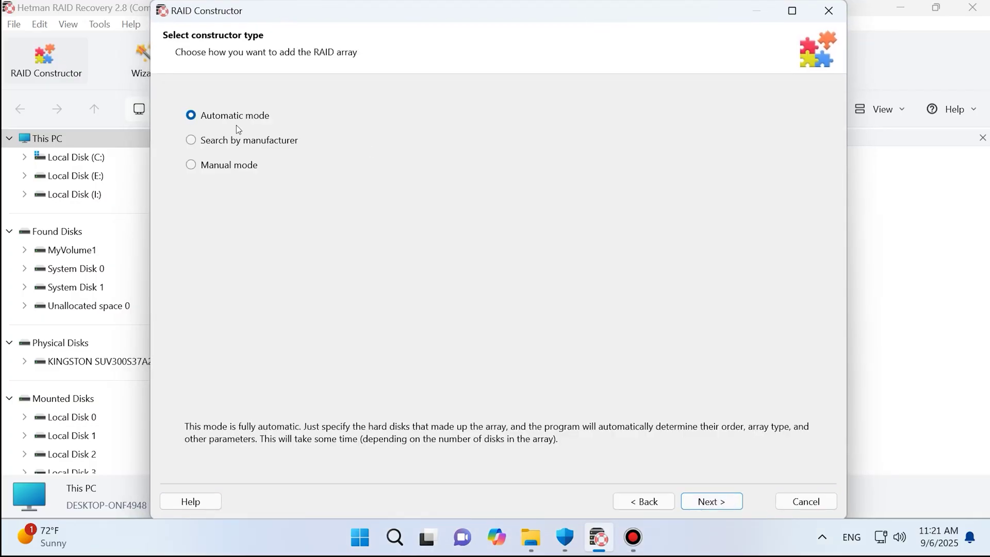
left_click(235, 166)
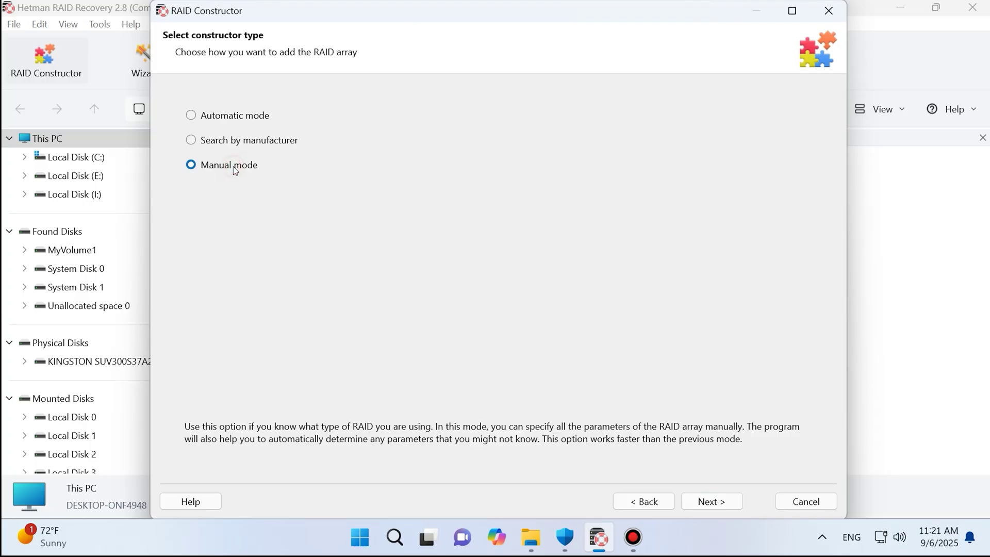
left_click(728, 500)
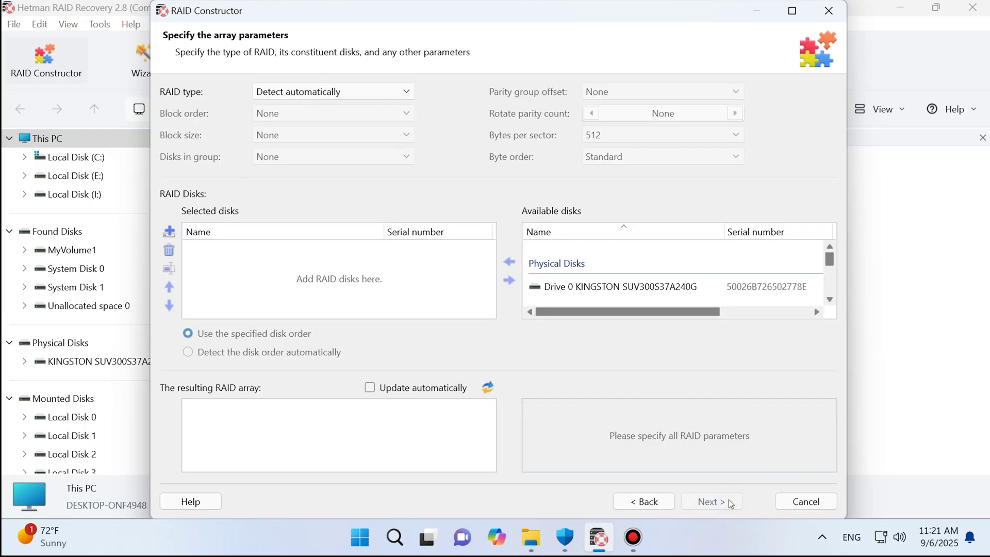
Set the array parameters to RAID 5 (Parity), Left Synchronous block order and a 64 KB block size
left_click(370, 94)
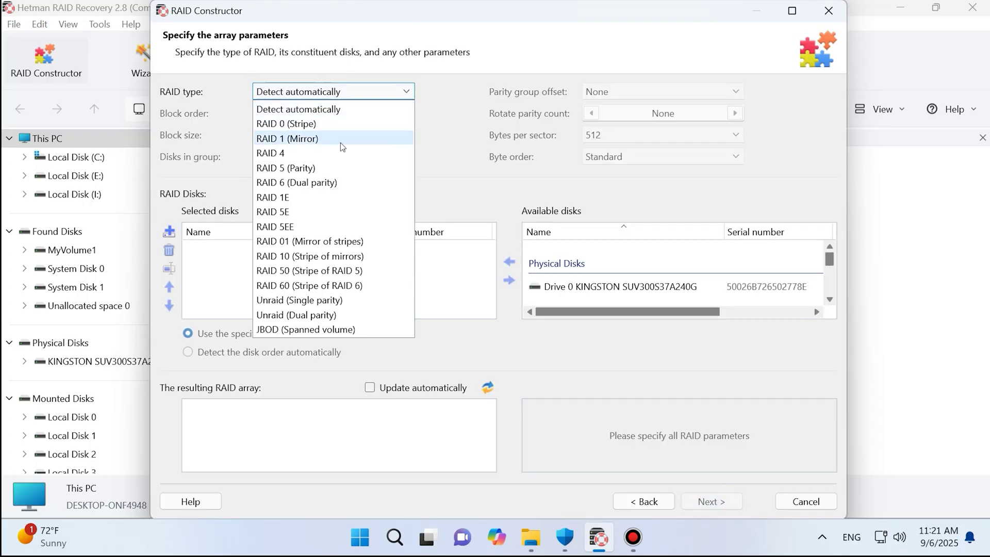
left_click(338, 166)
left_click(370, 113)
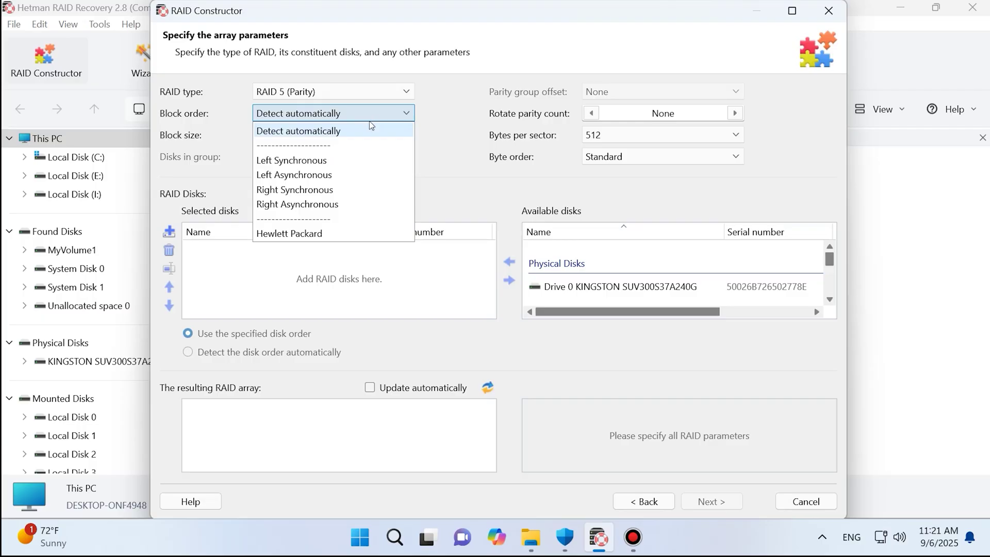
left_click(331, 162)
left_click(348, 134)
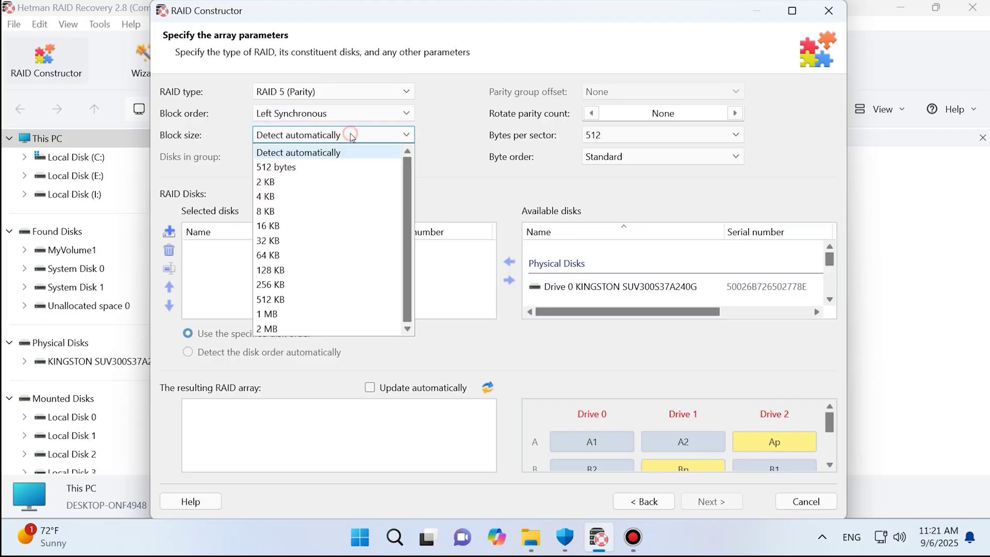
left_click(294, 256)
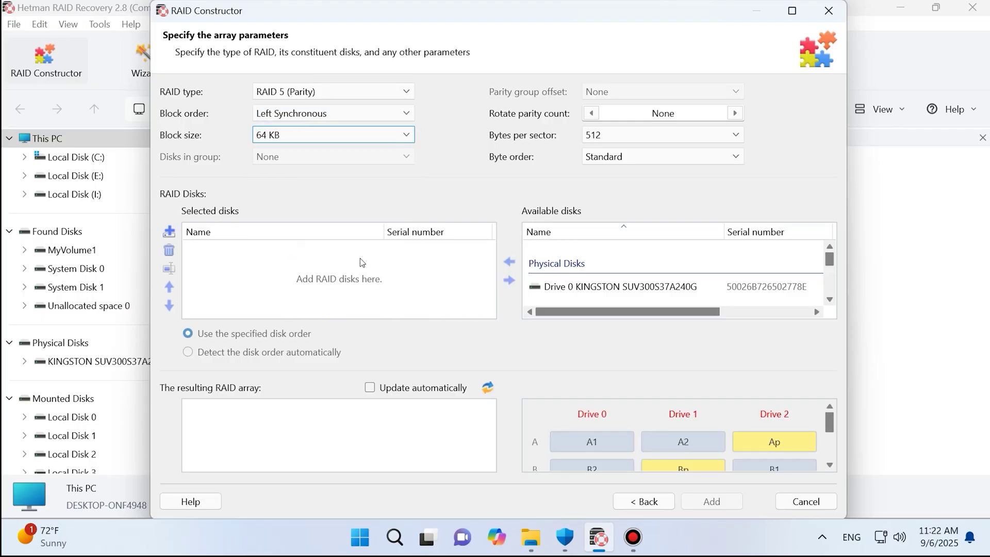
Add the mounted WD2500AAJB disk and the three WD2500BB disks, Device2 to Device4, to the array's selected disks in that order
scroll(760, 274, "down", 3)
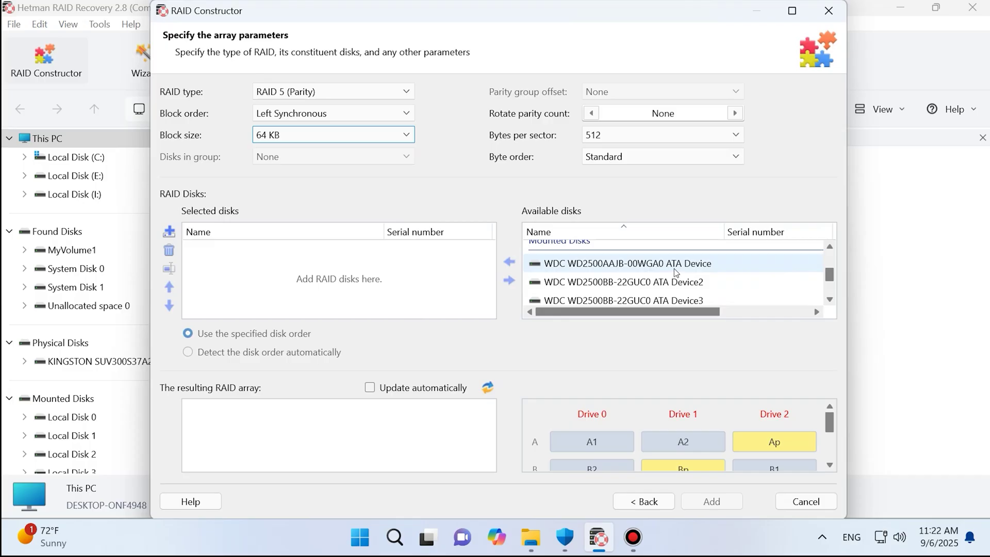
left_click(783, 265)
left_click(507, 264)
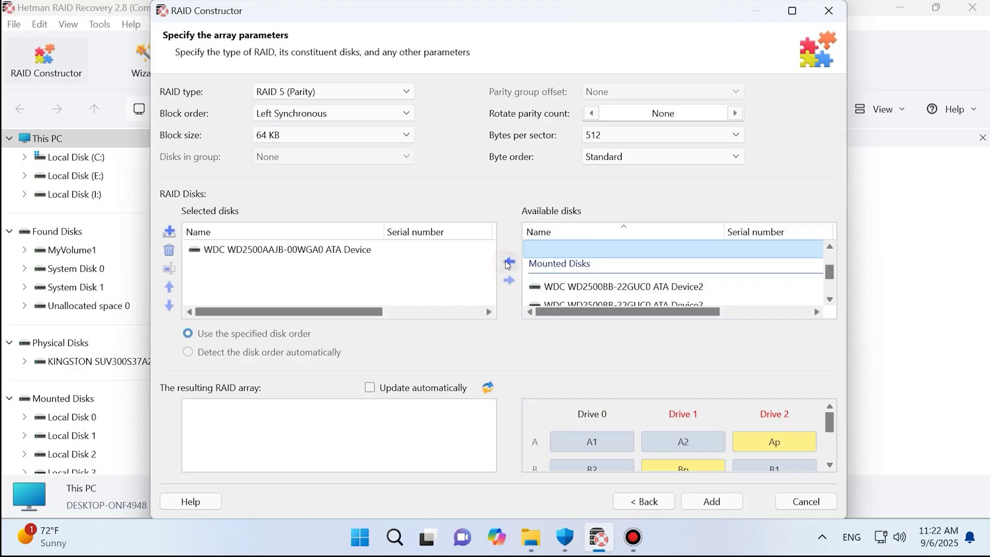
scroll(589, 285, "down", 1)
left_click(587, 277)
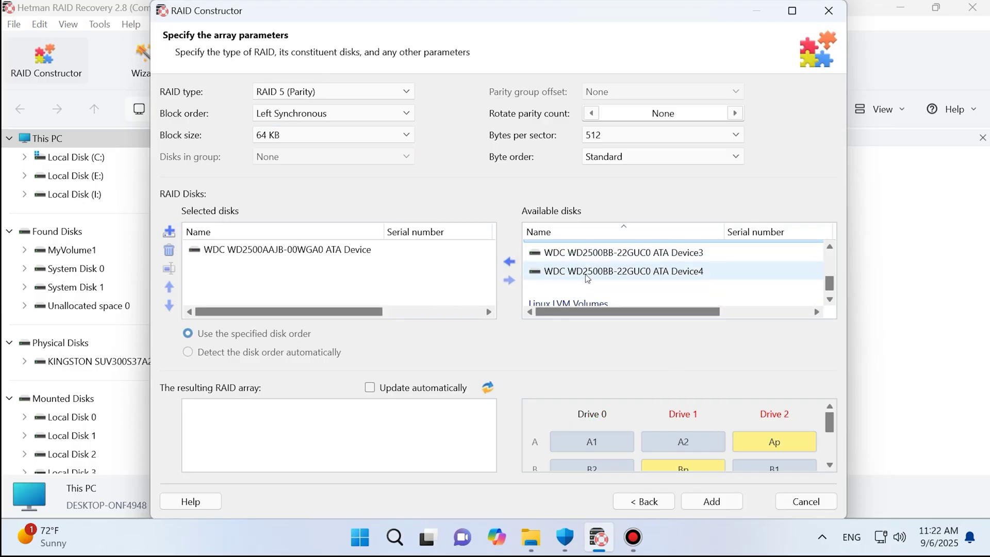
left_click(587, 278, "shift")
left_click(509, 261)
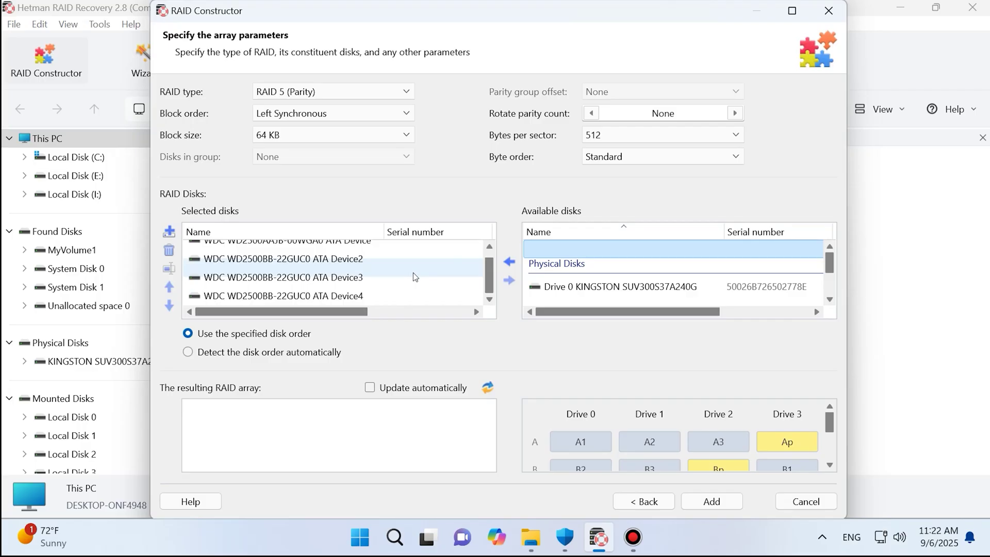
left_click(404, 295)
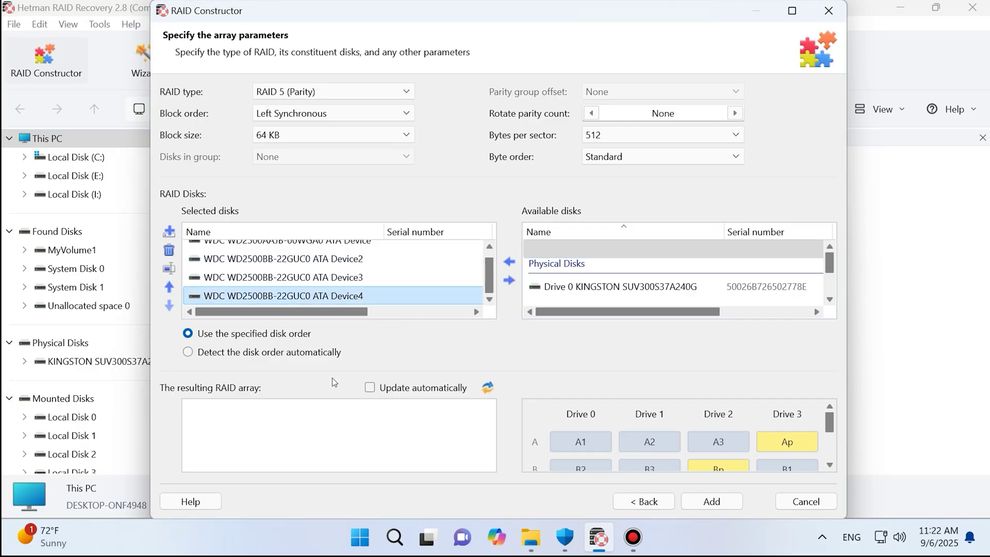
Turn on automatic updating of the resulting RAID array, review its partitions and add the array to the program
left_click(371, 387)
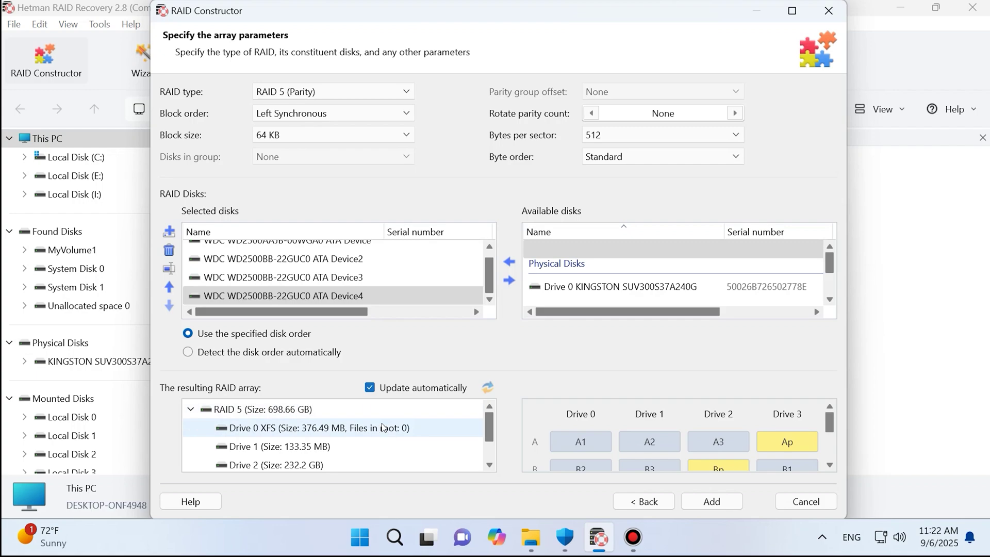
scroll(321, 446, "down", 2)
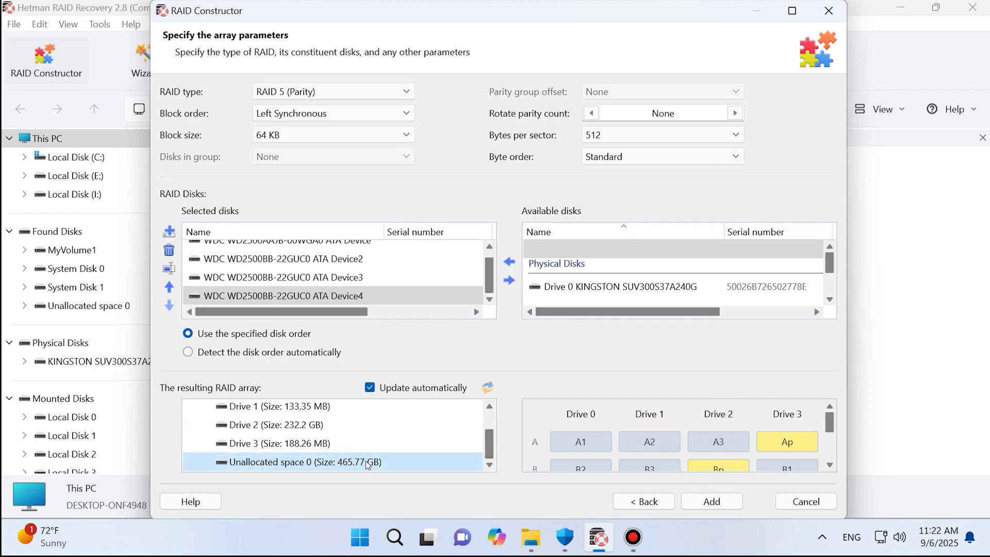
scroll(364, 463, "up", 1)
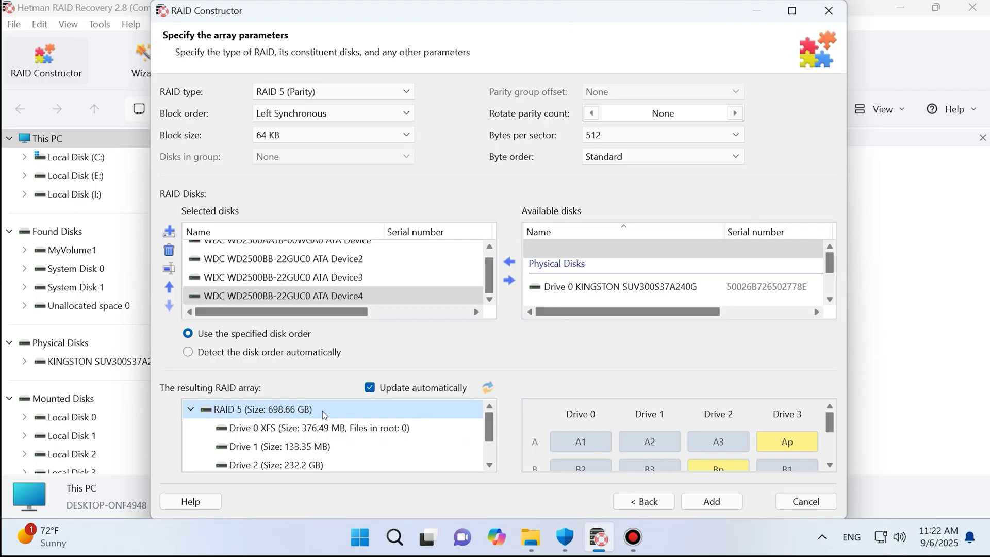
left_click(711, 499)
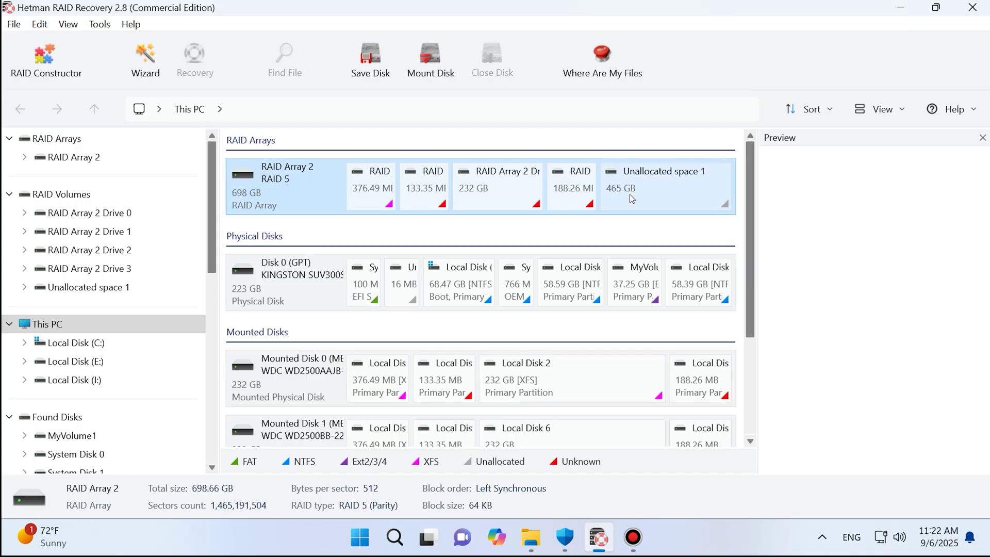
Open Unallocated space 1 of the reconstructed RAID 5 array in the File Recovery Wizard
right_click(655, 191)
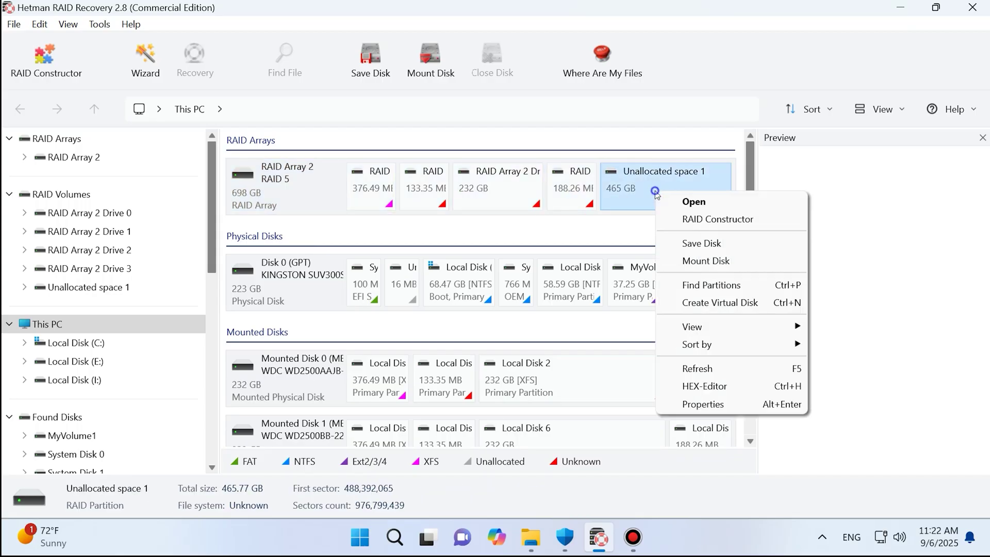
left_click(693, 201)
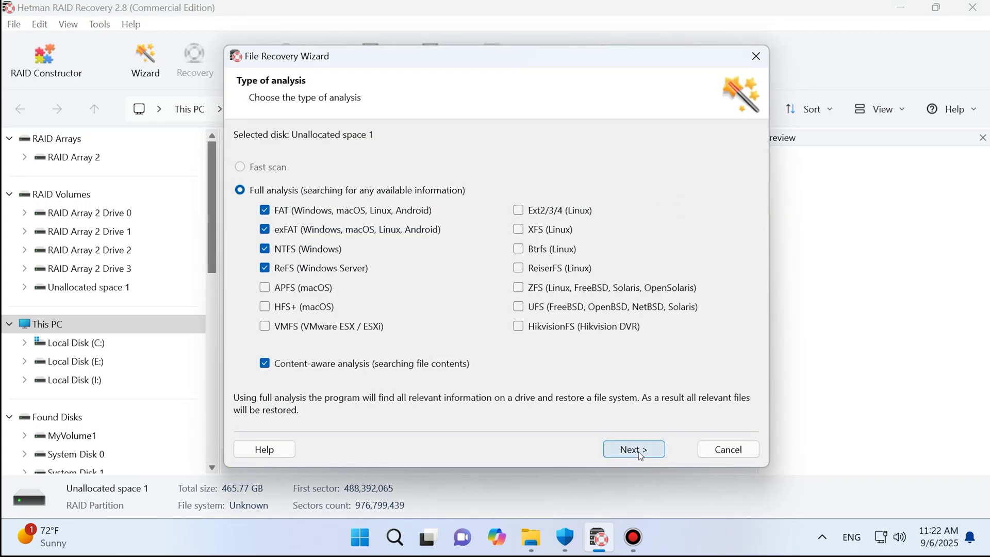